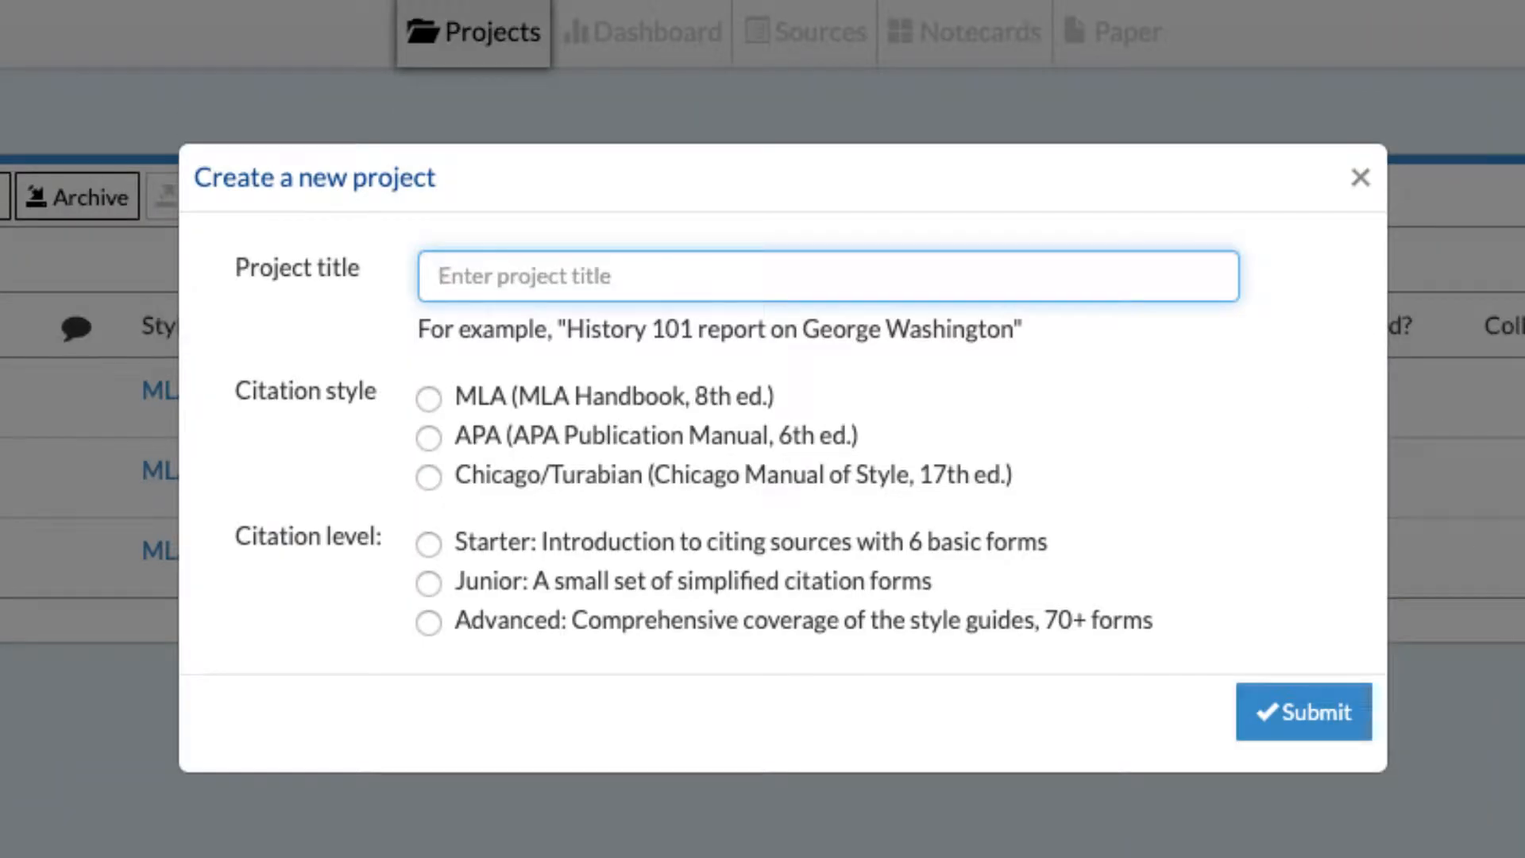
Step: Title the new project "Website Sample" and choose the MLA (MLA Handbook, 8th ed.) citation style
type("Website")
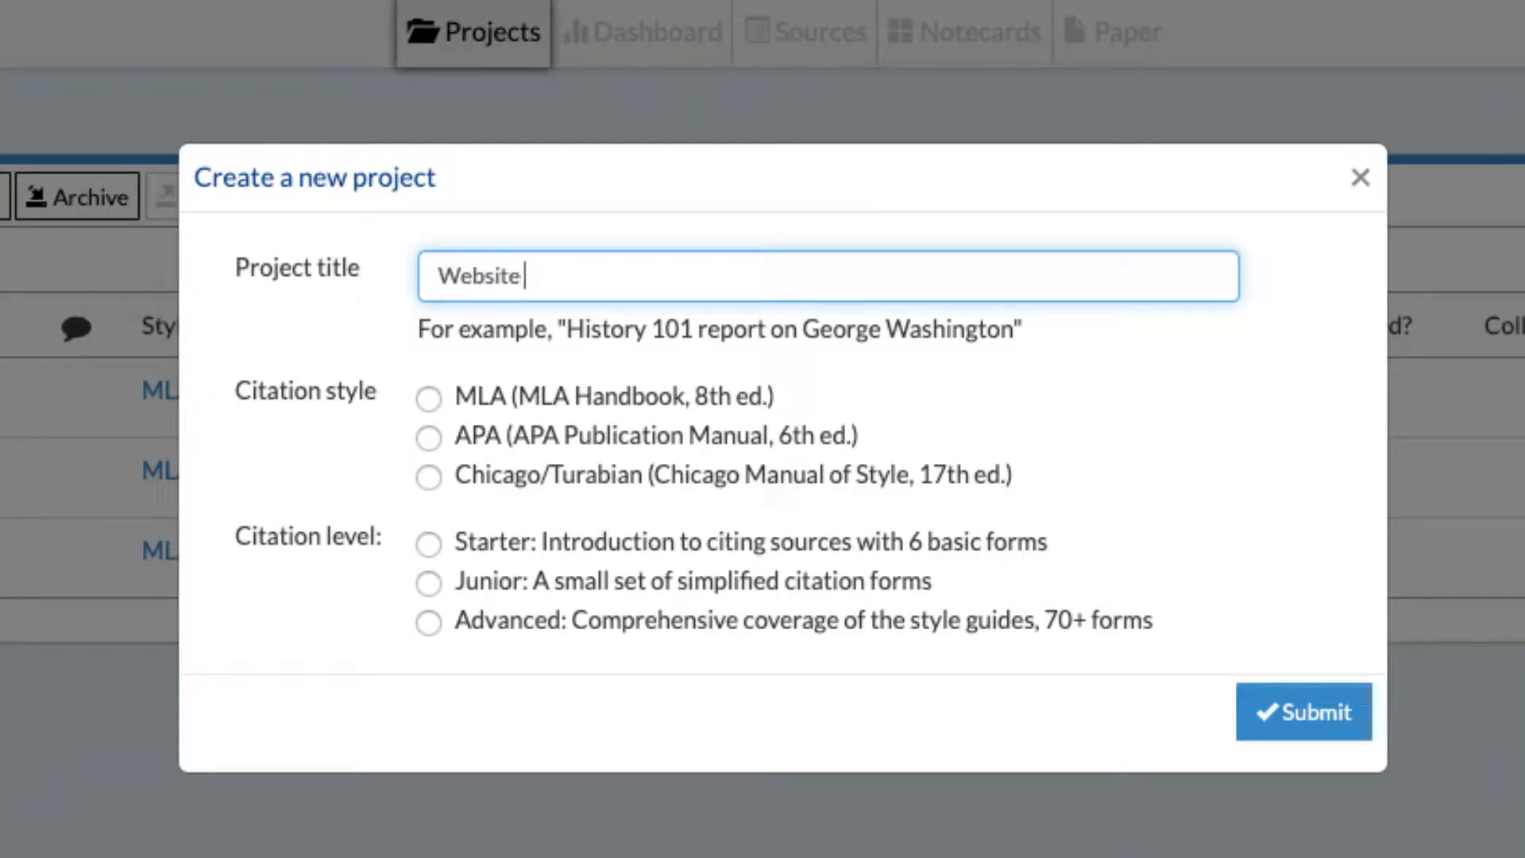
type(" Sample")
left_click(429, 397)
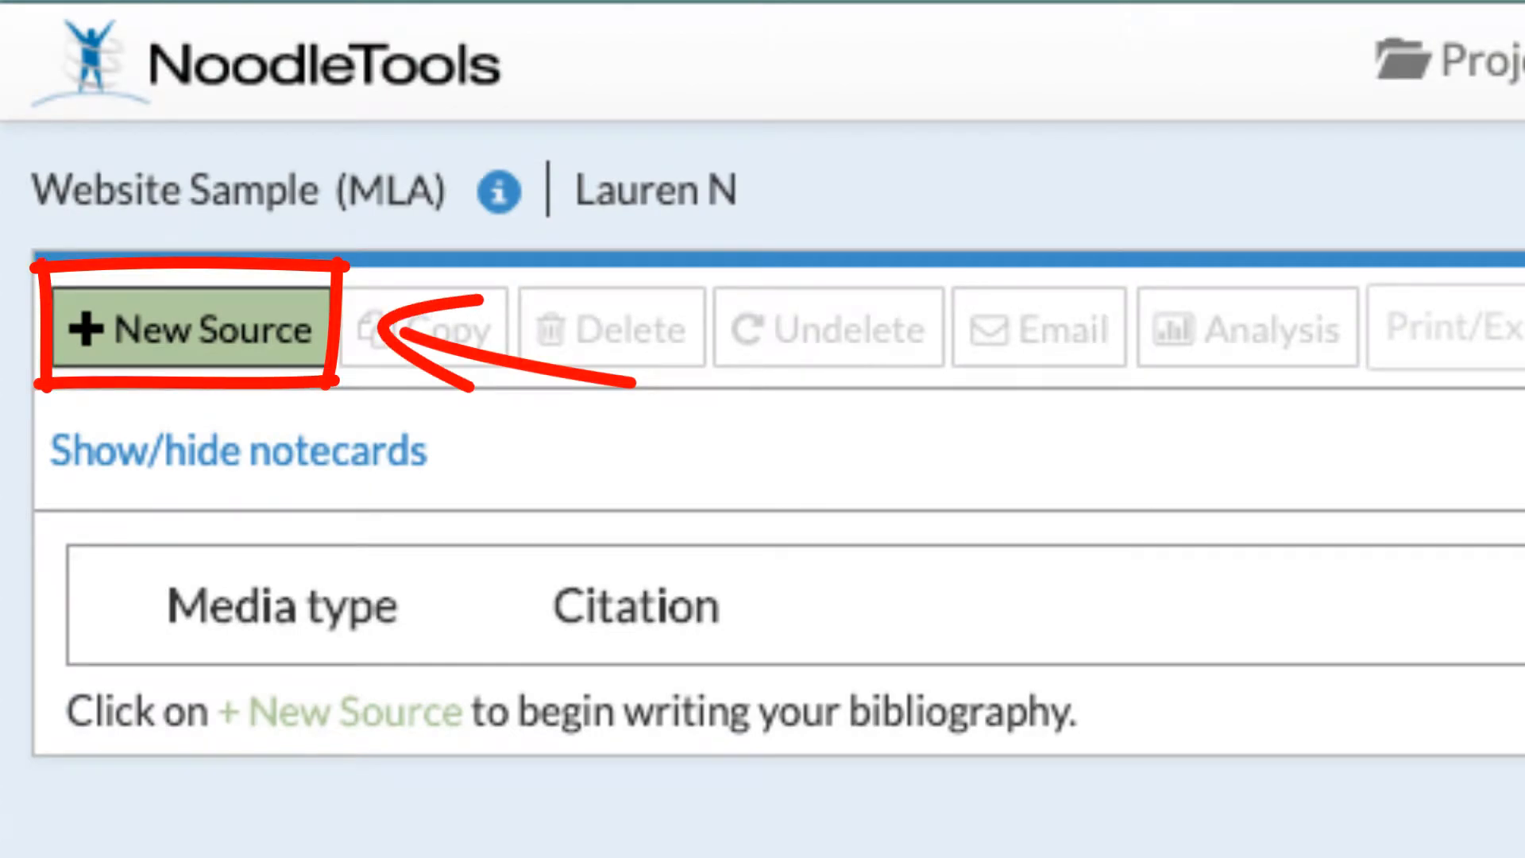
left_click(170, 323)
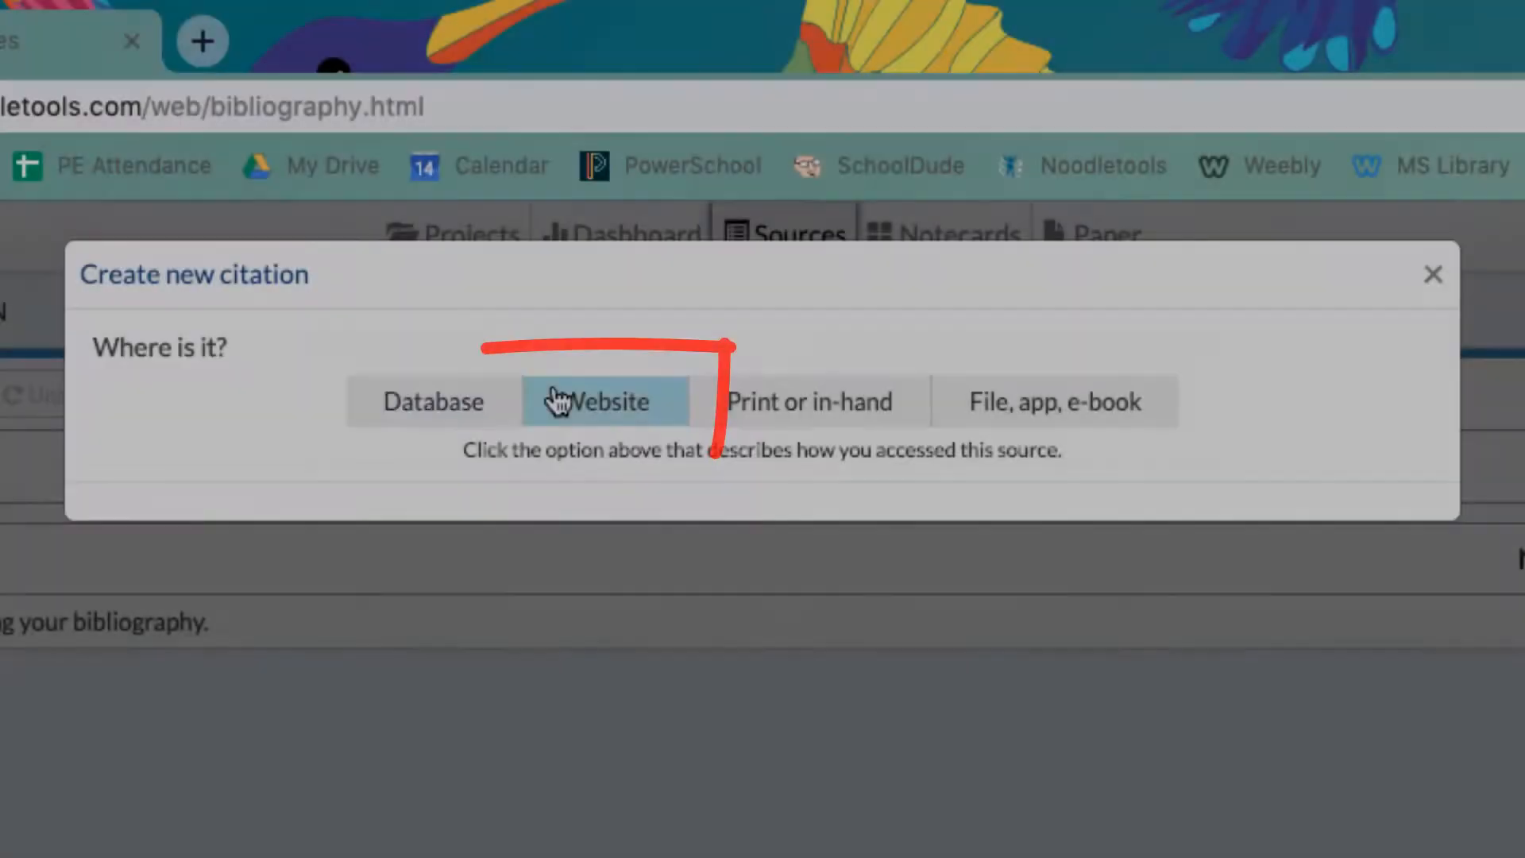
left_click(558, 401)
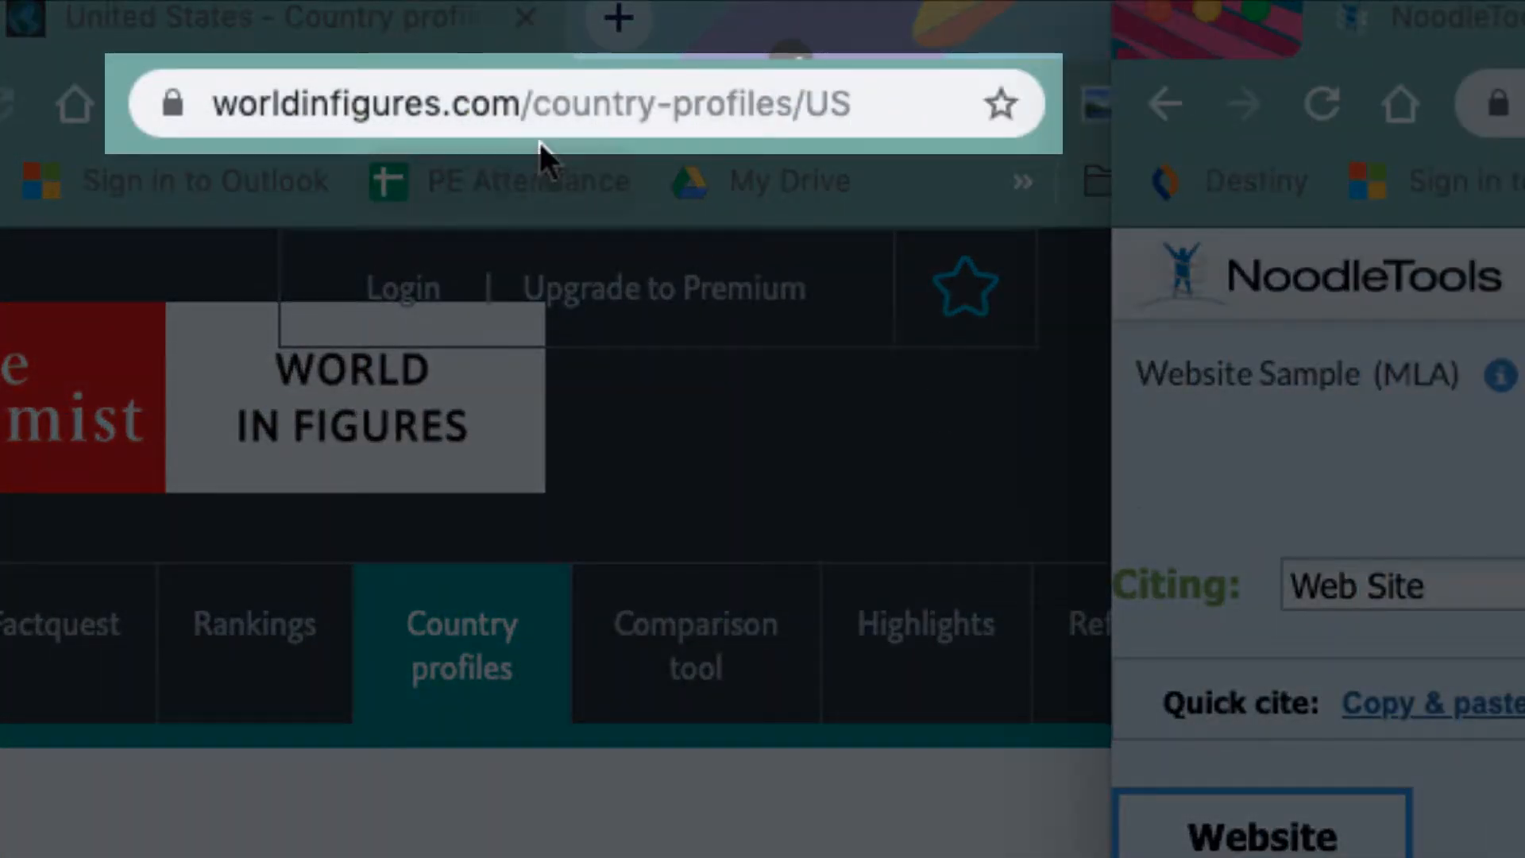
left_click(521, 99)
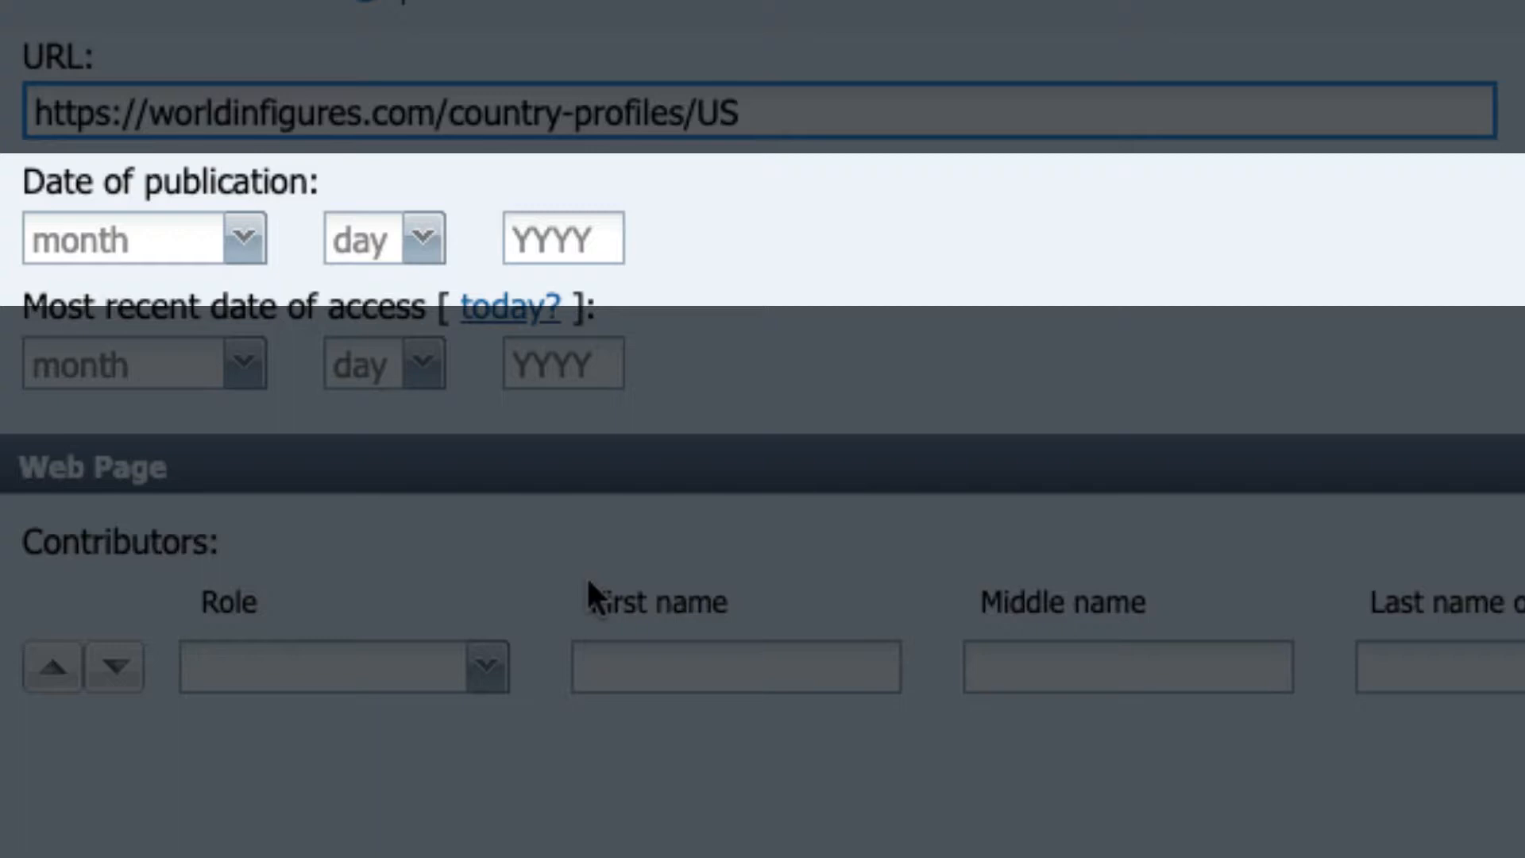
Step: Set the publication year to 2019 and fill in today's date as the most recent date of access
left_click(562, 238)
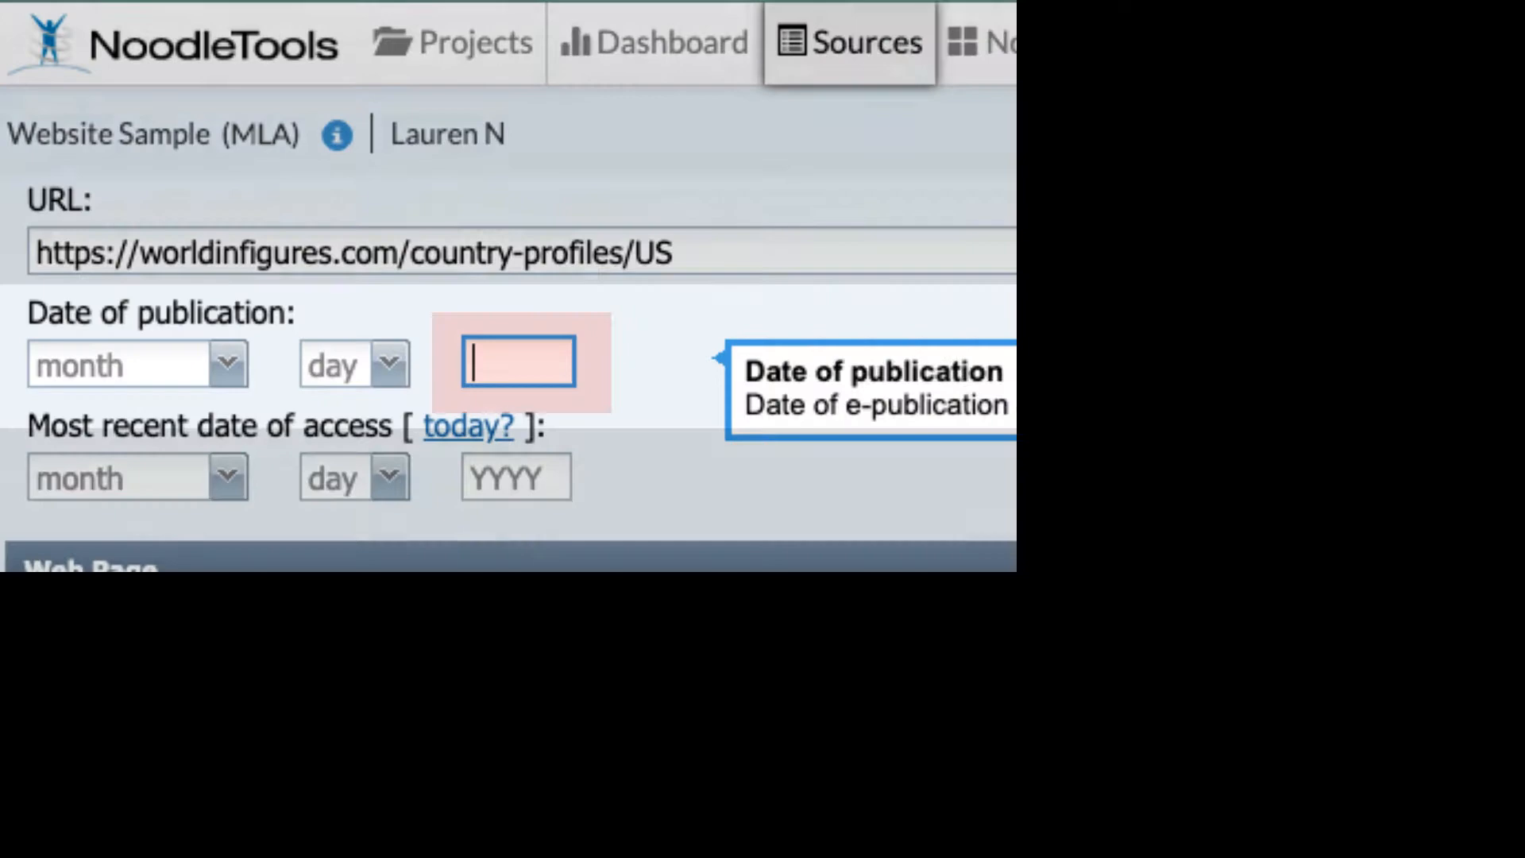
type("2")
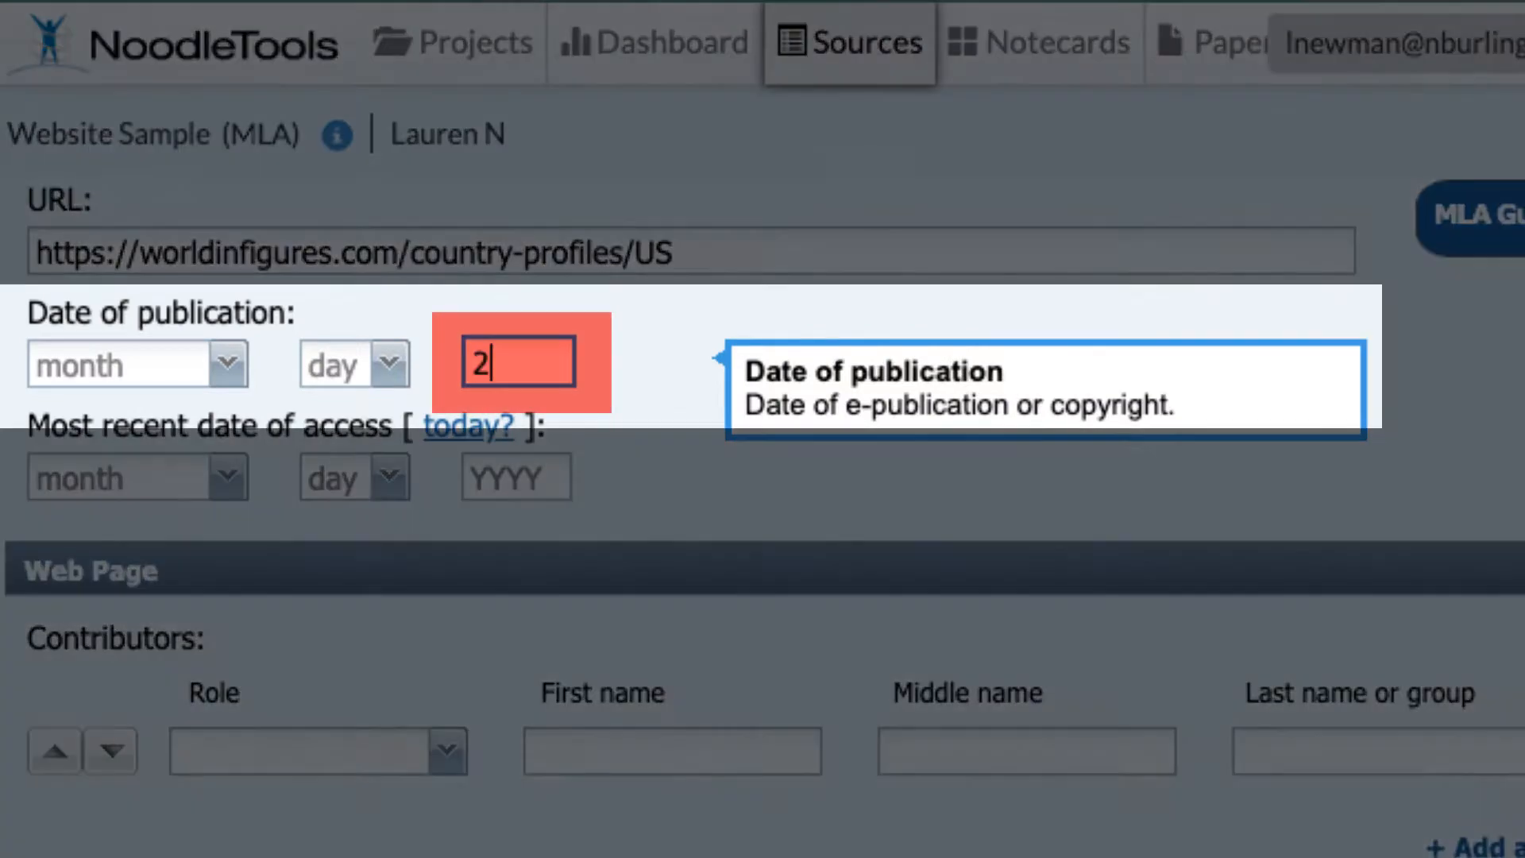
type("019")
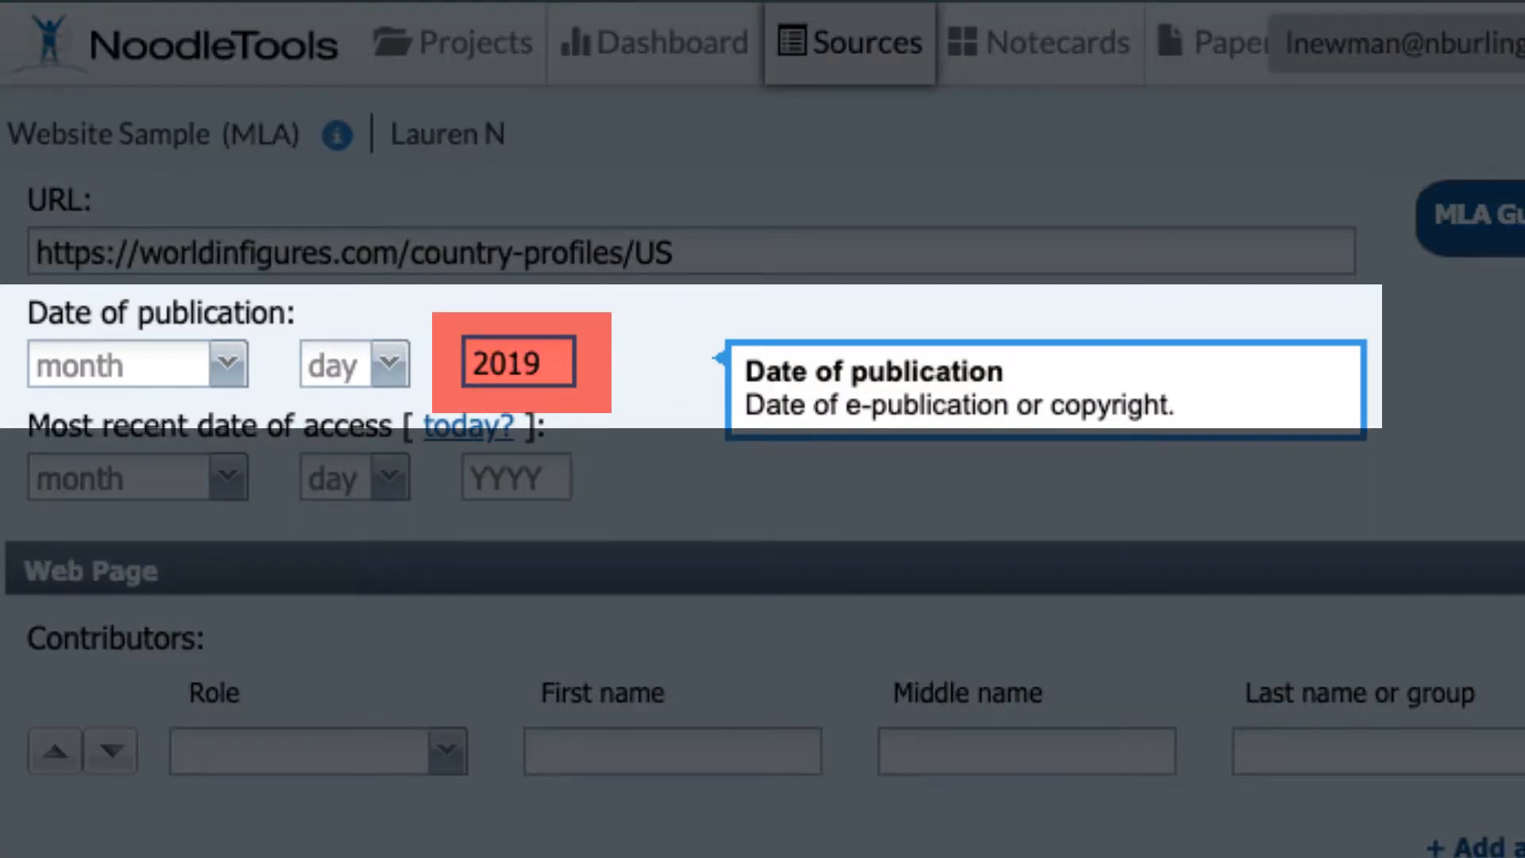
left_click(647, 512)
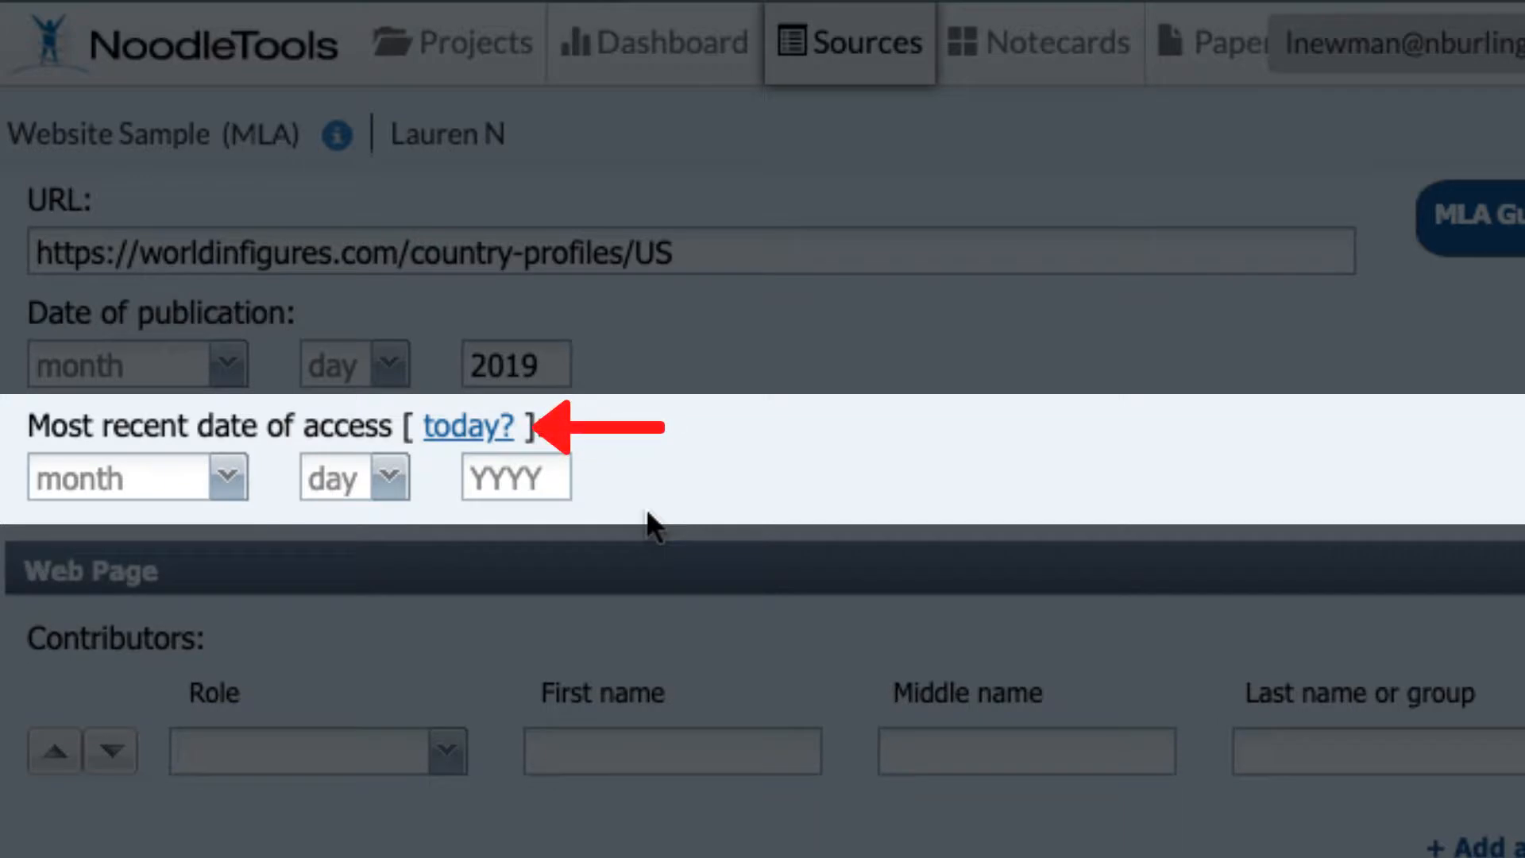
left_click(475, 436)
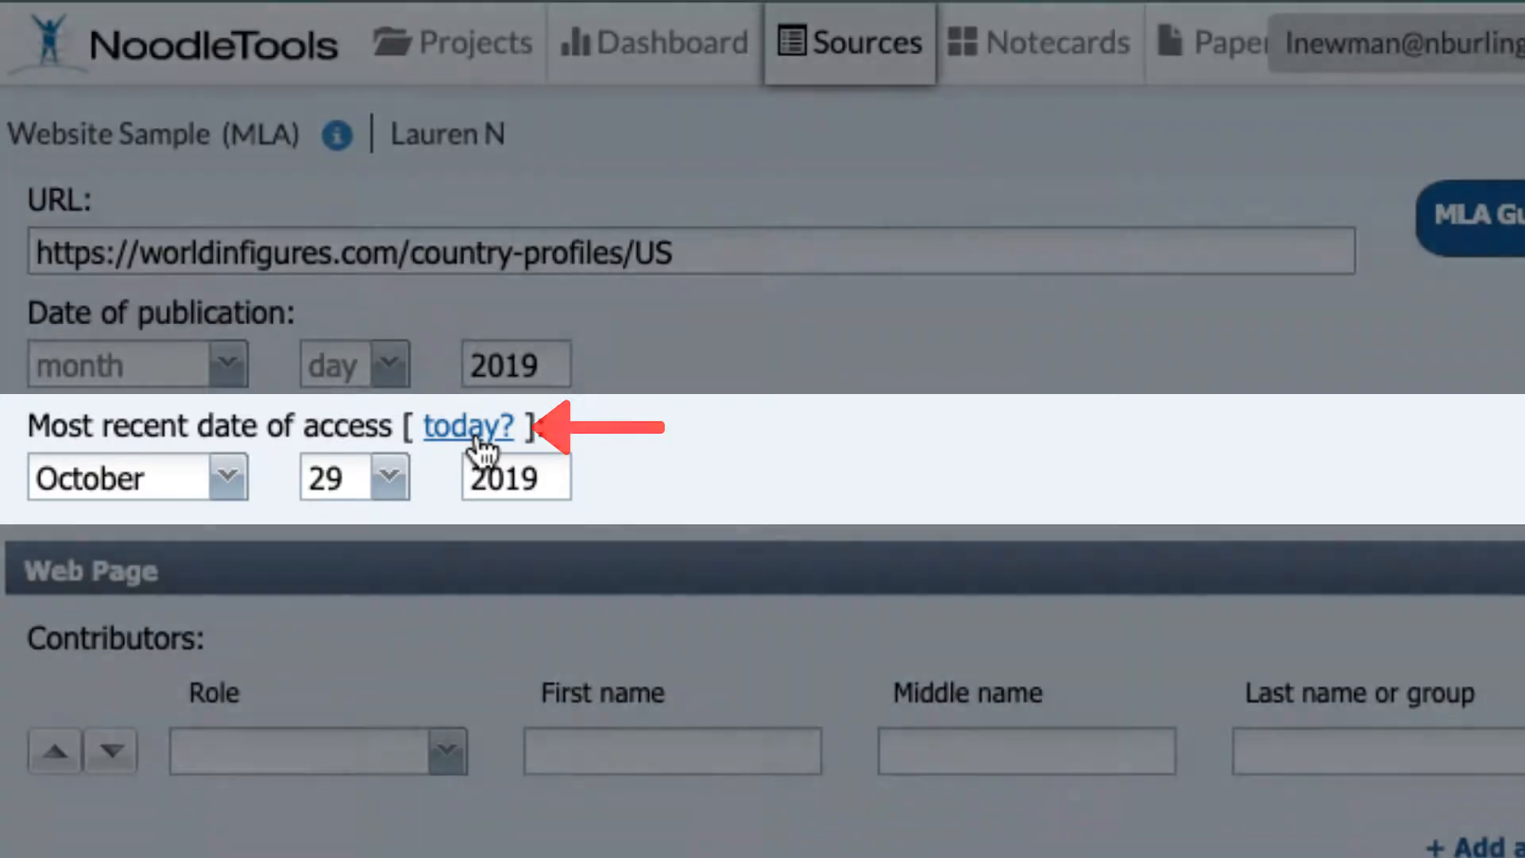
Step: Find the country heading on the source page and enter "United States" as the web page title in the citation
scroll(929, 499, "down", 5)
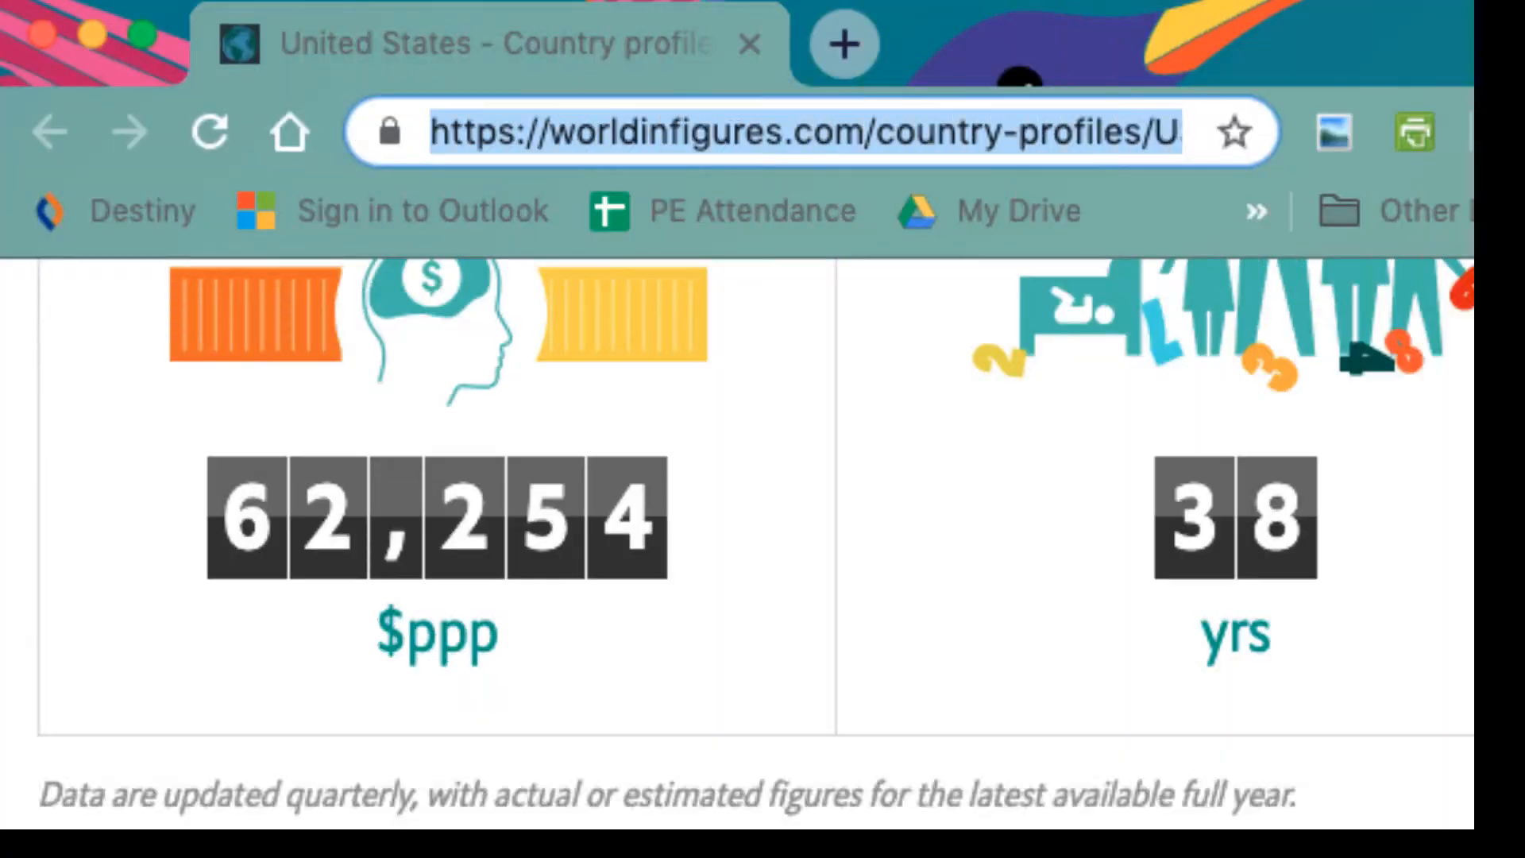
scroll(762, 556, "up", 15)
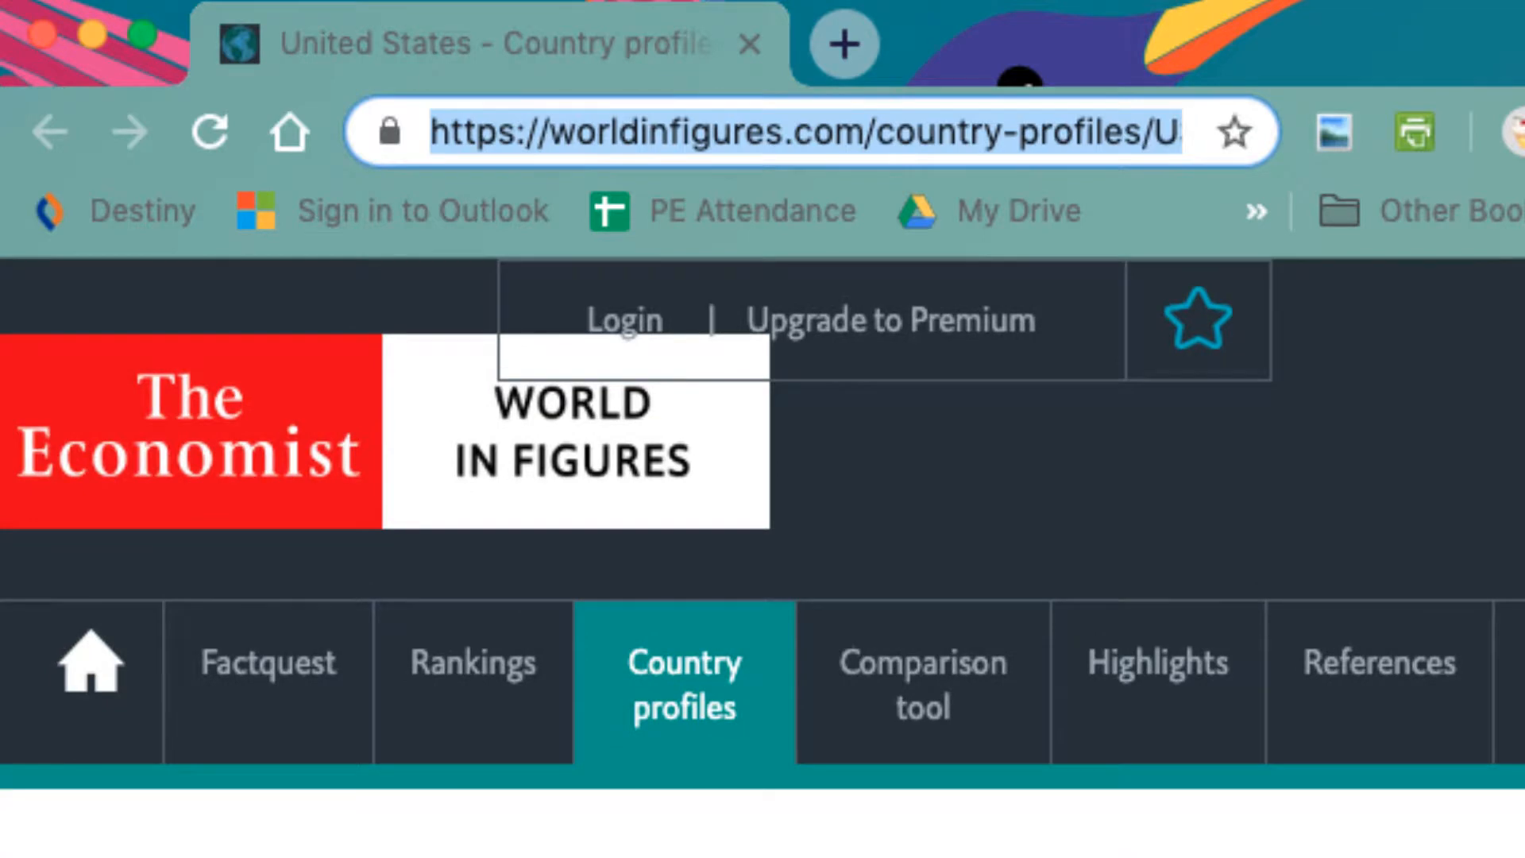
scroll(762, 556, "down", 10)
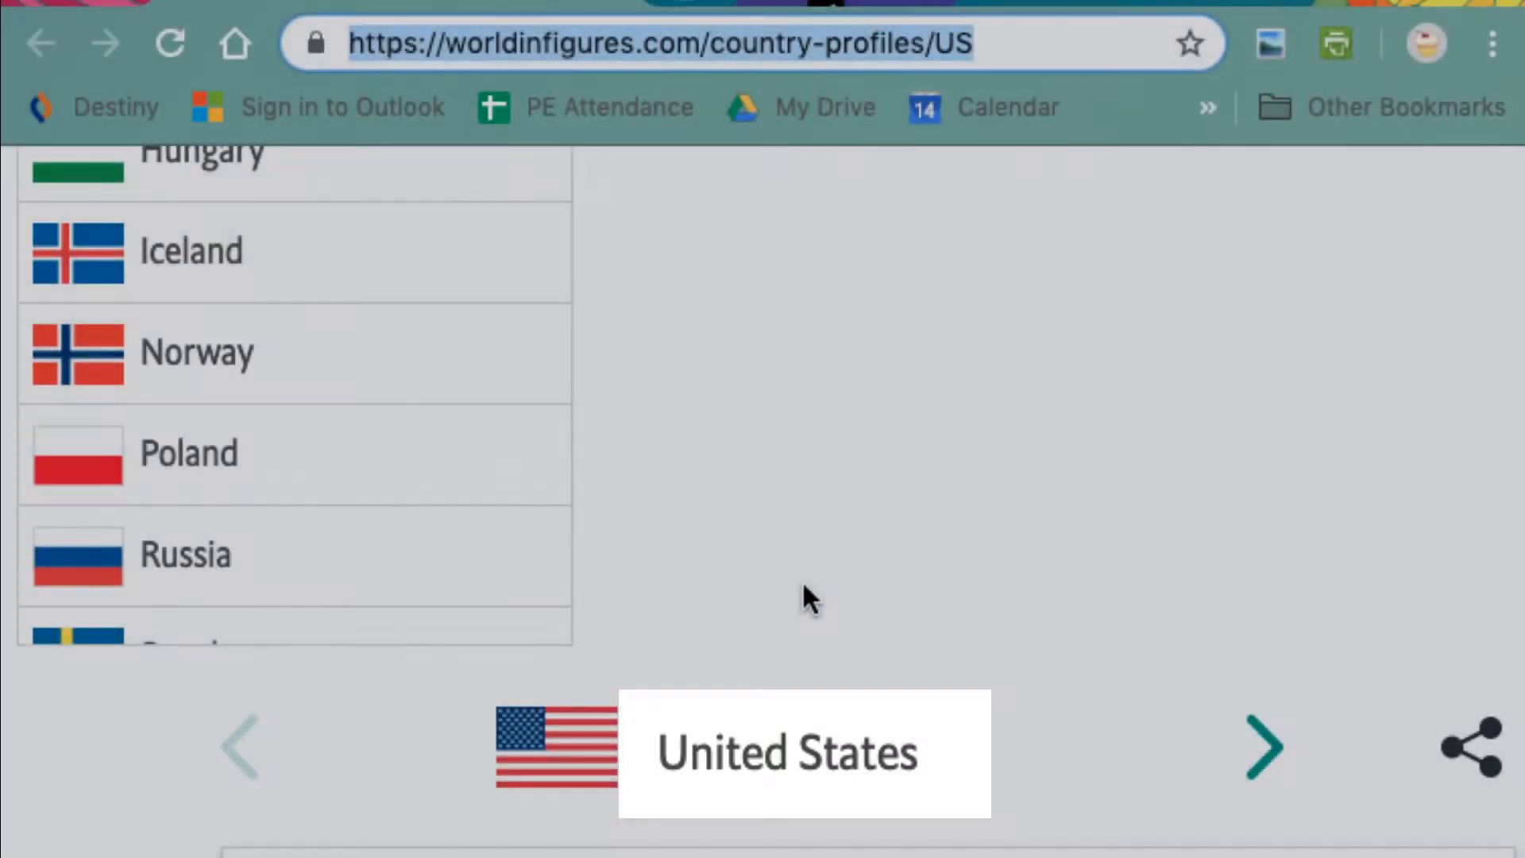
scroll(803, 586, "down", 4)
scroll(804, 589, "up", 5)
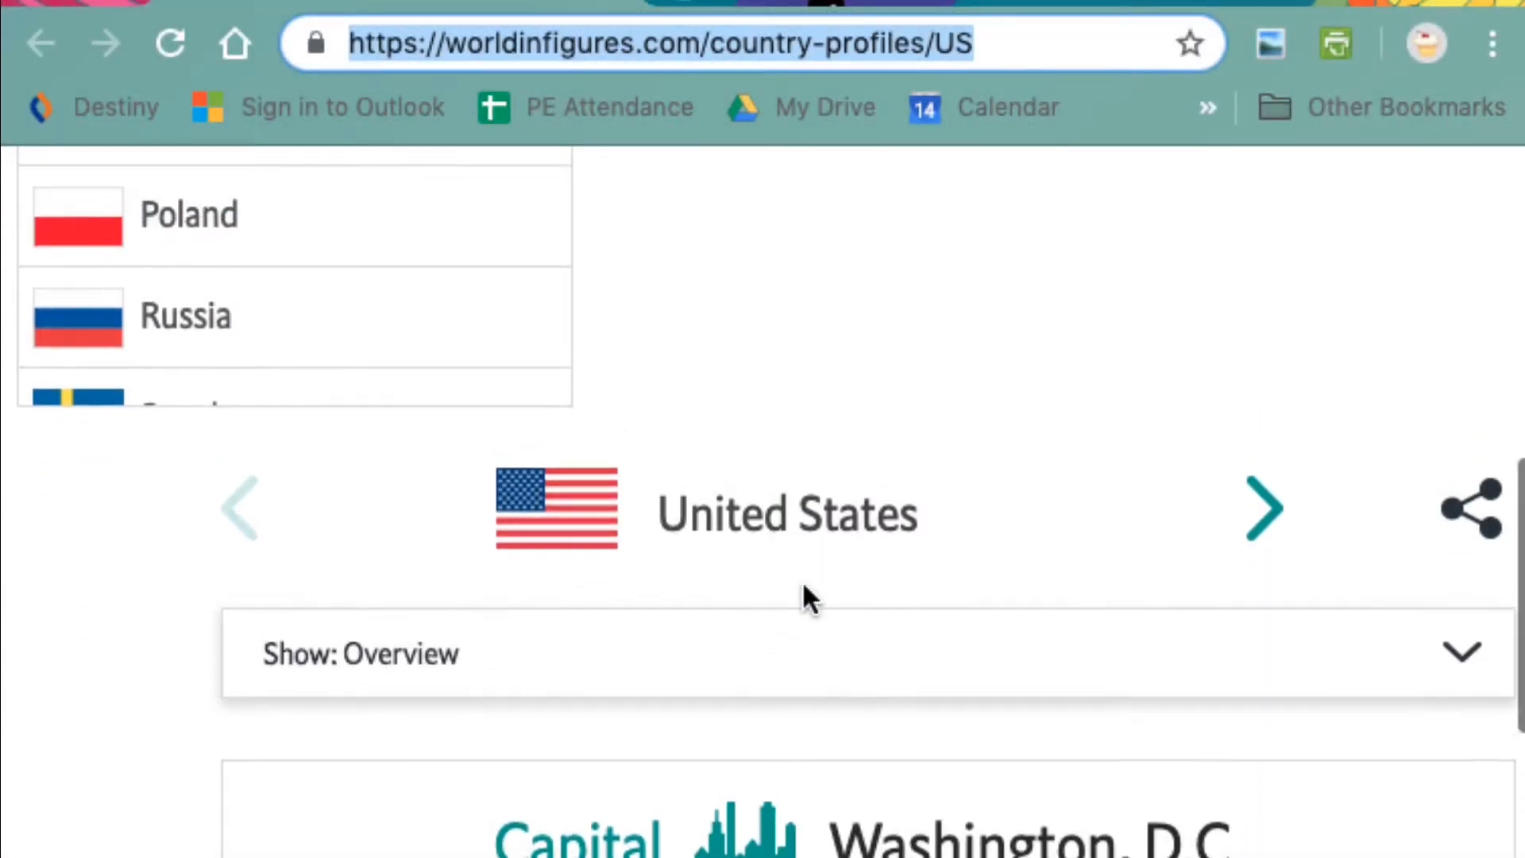
scroll(804, 589, "down", 3)
scroll(804, 588, "down", 1)
scroll(804, 588, "up", 4)
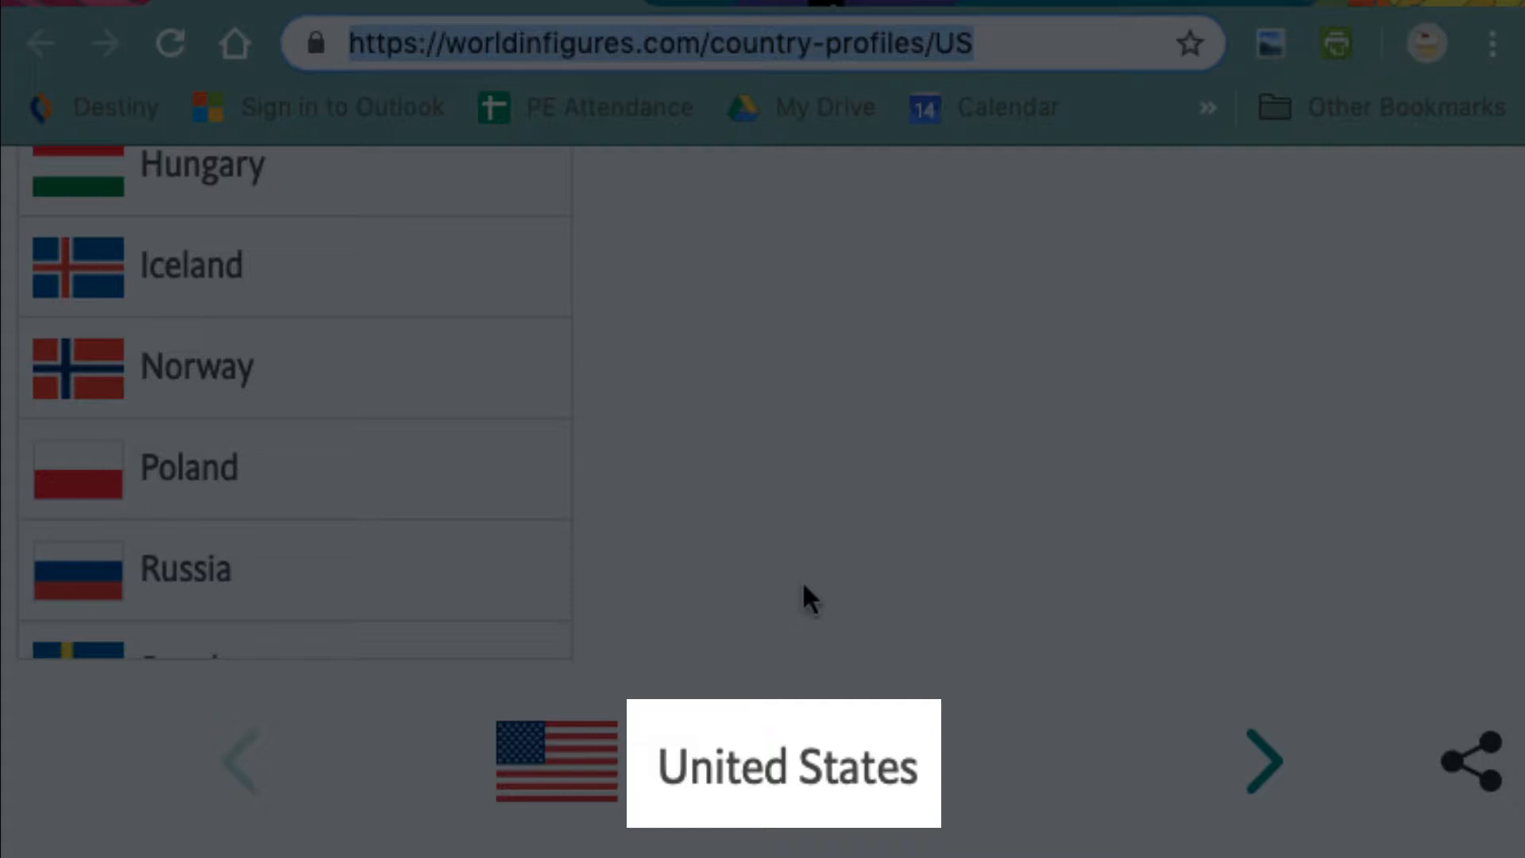
triple_click(940, 766)
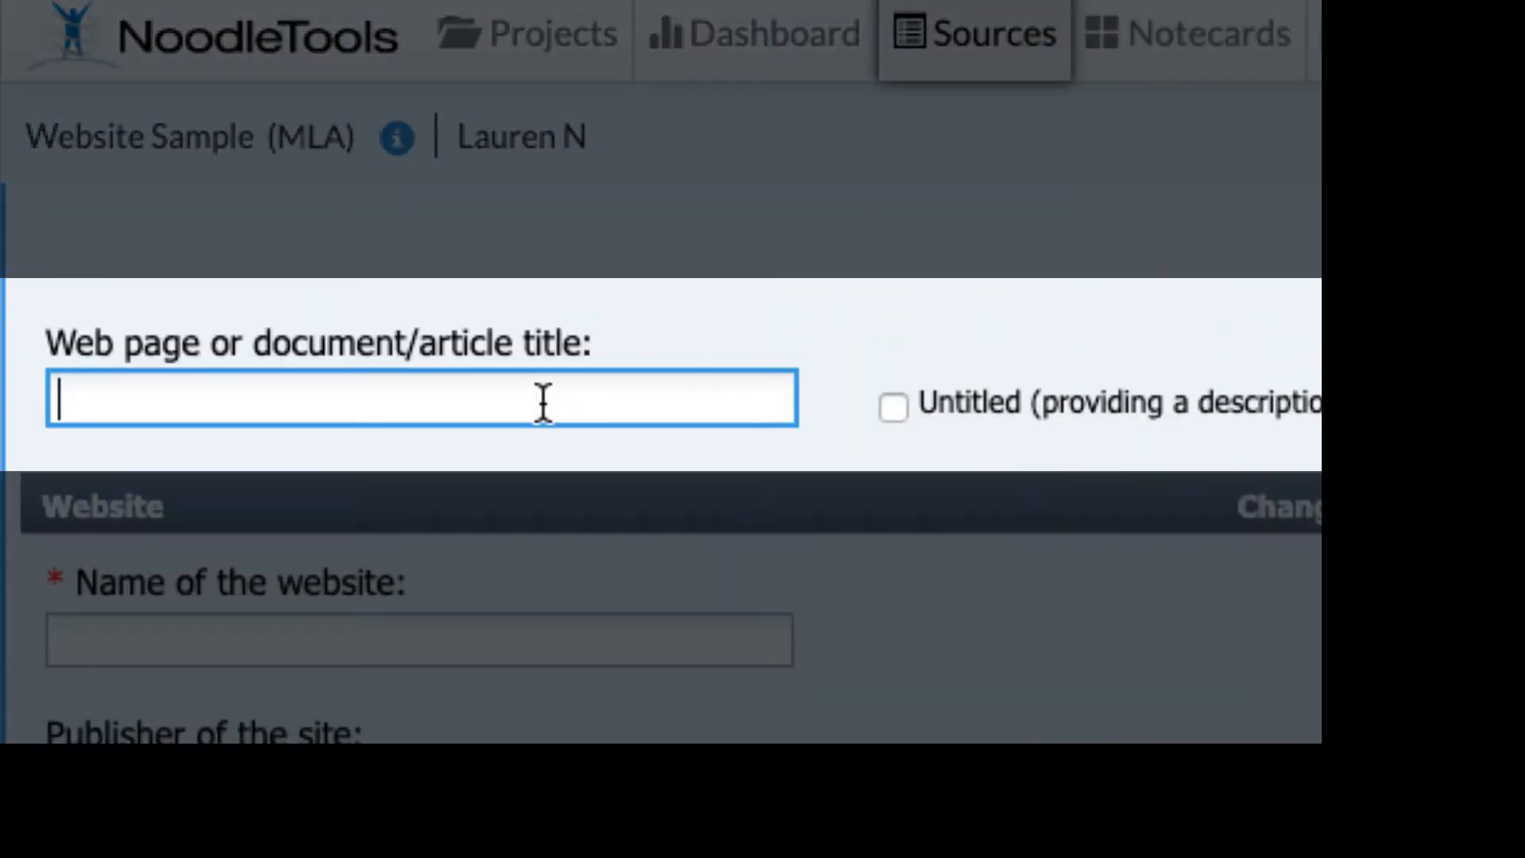
type("United States")
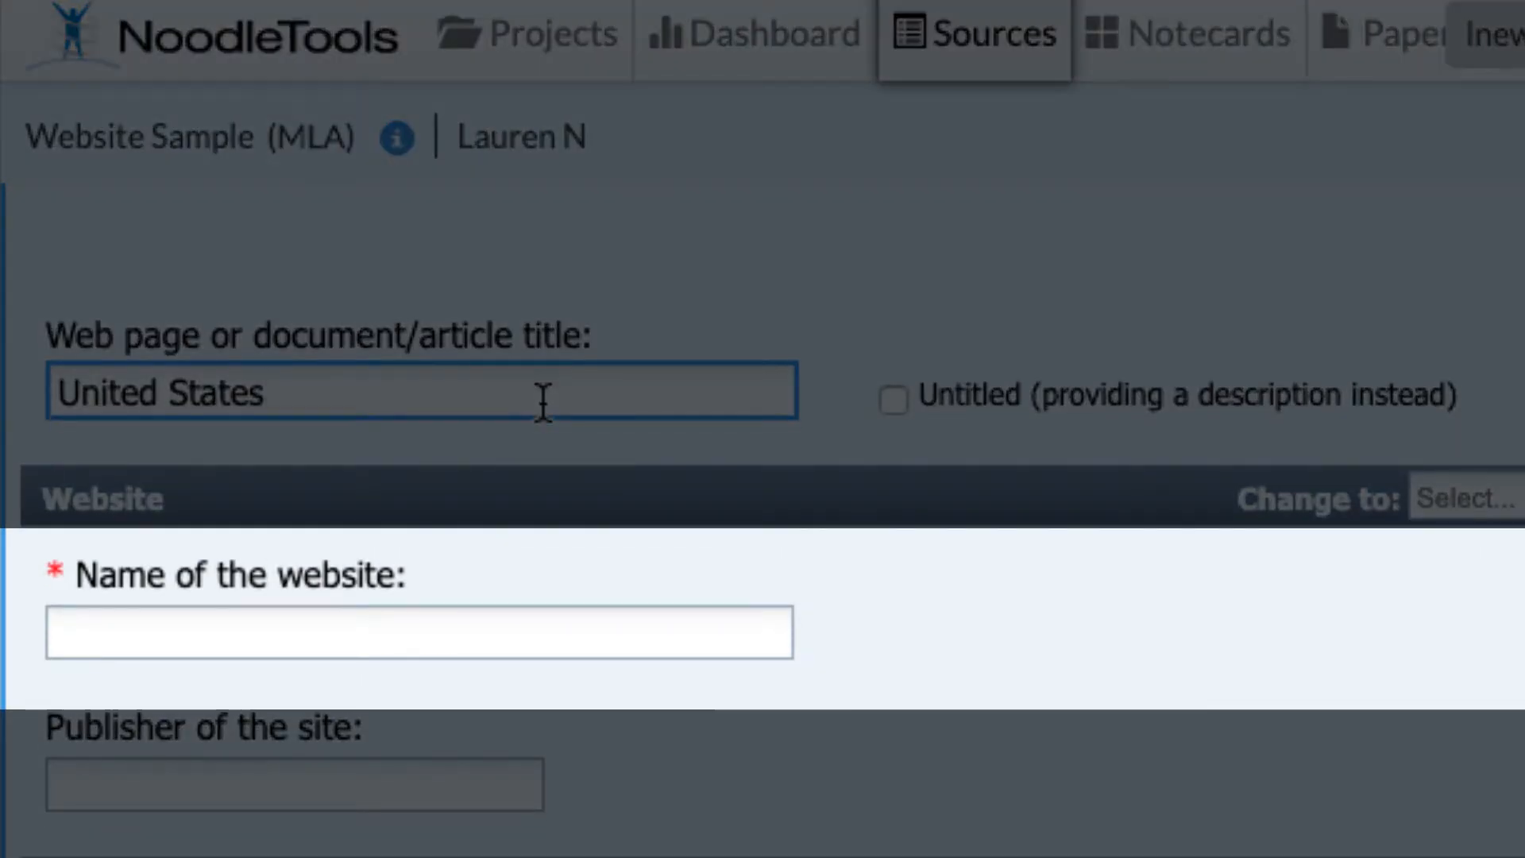
Step: Compare with the Denmark profile to identify the overall site name, and enter "World in Figures" as the name of the website
left_click(456, 635)
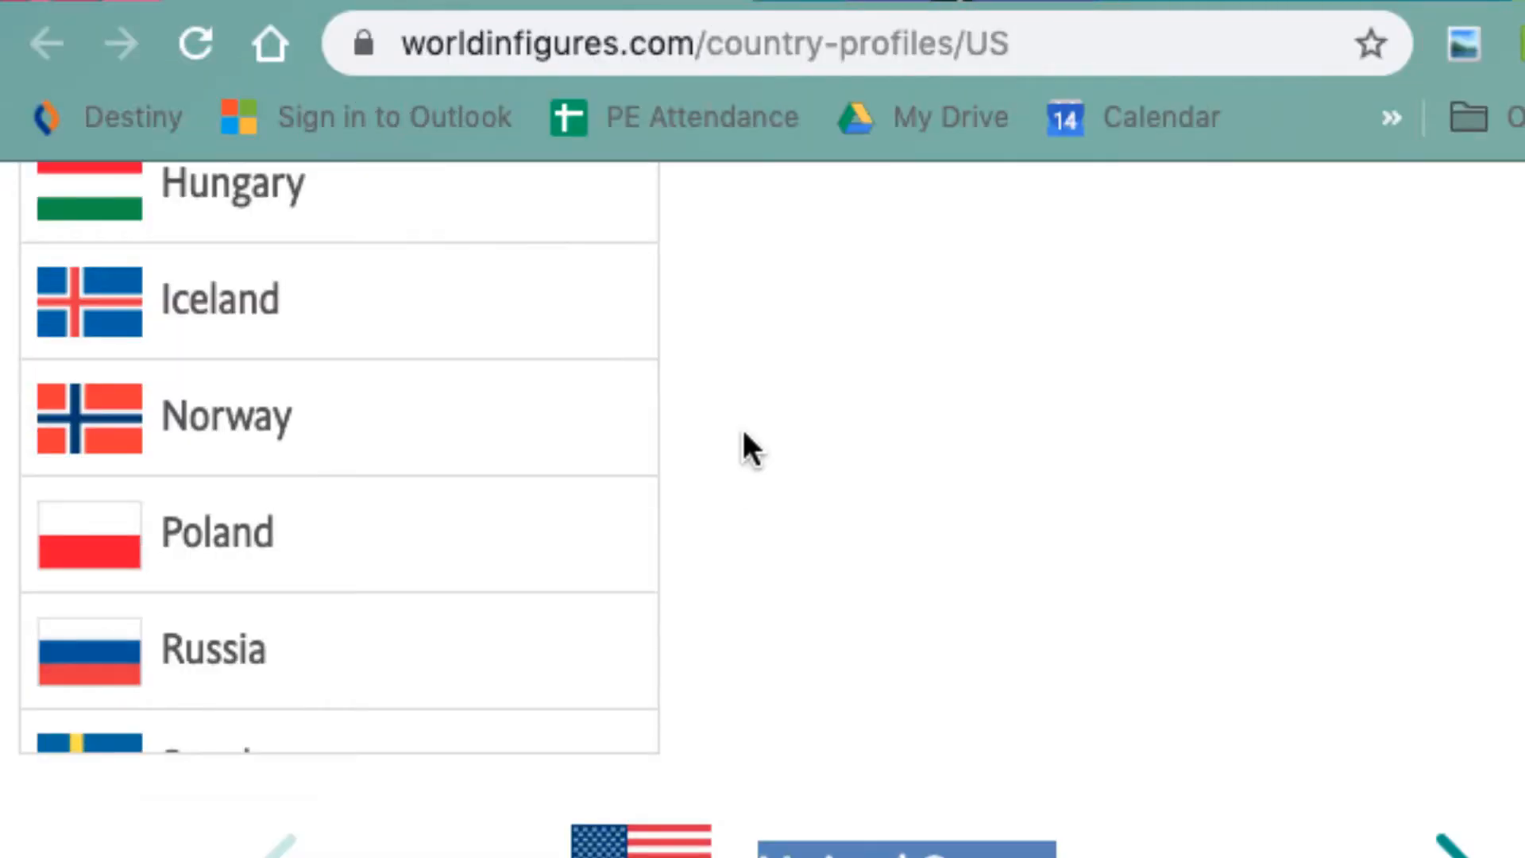
scroll(741, 426, "up", 10)
scroll(742, 434, "up", 2)
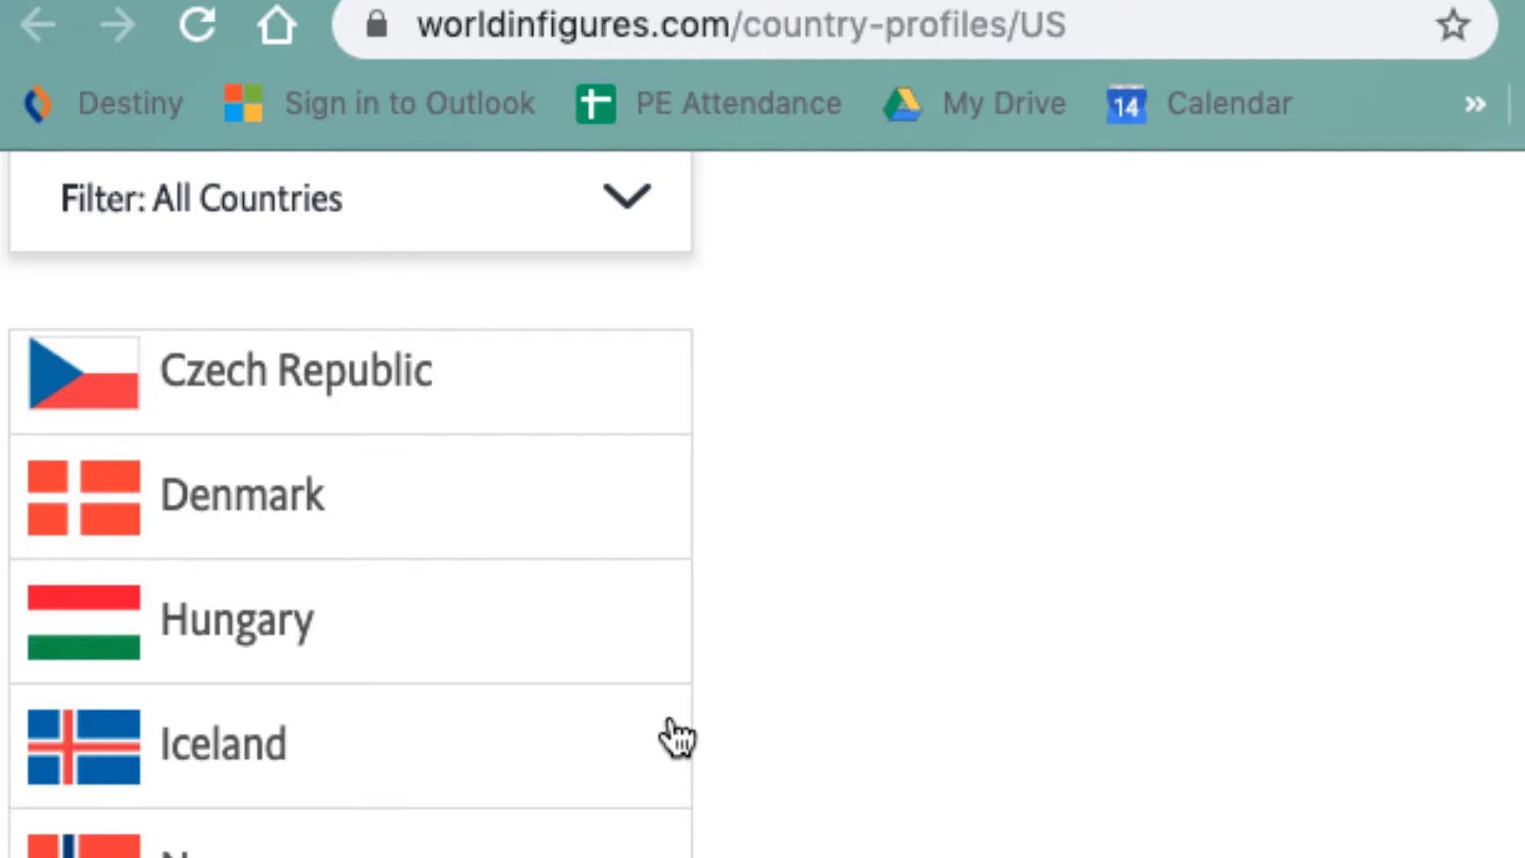
left_click(443, 529)
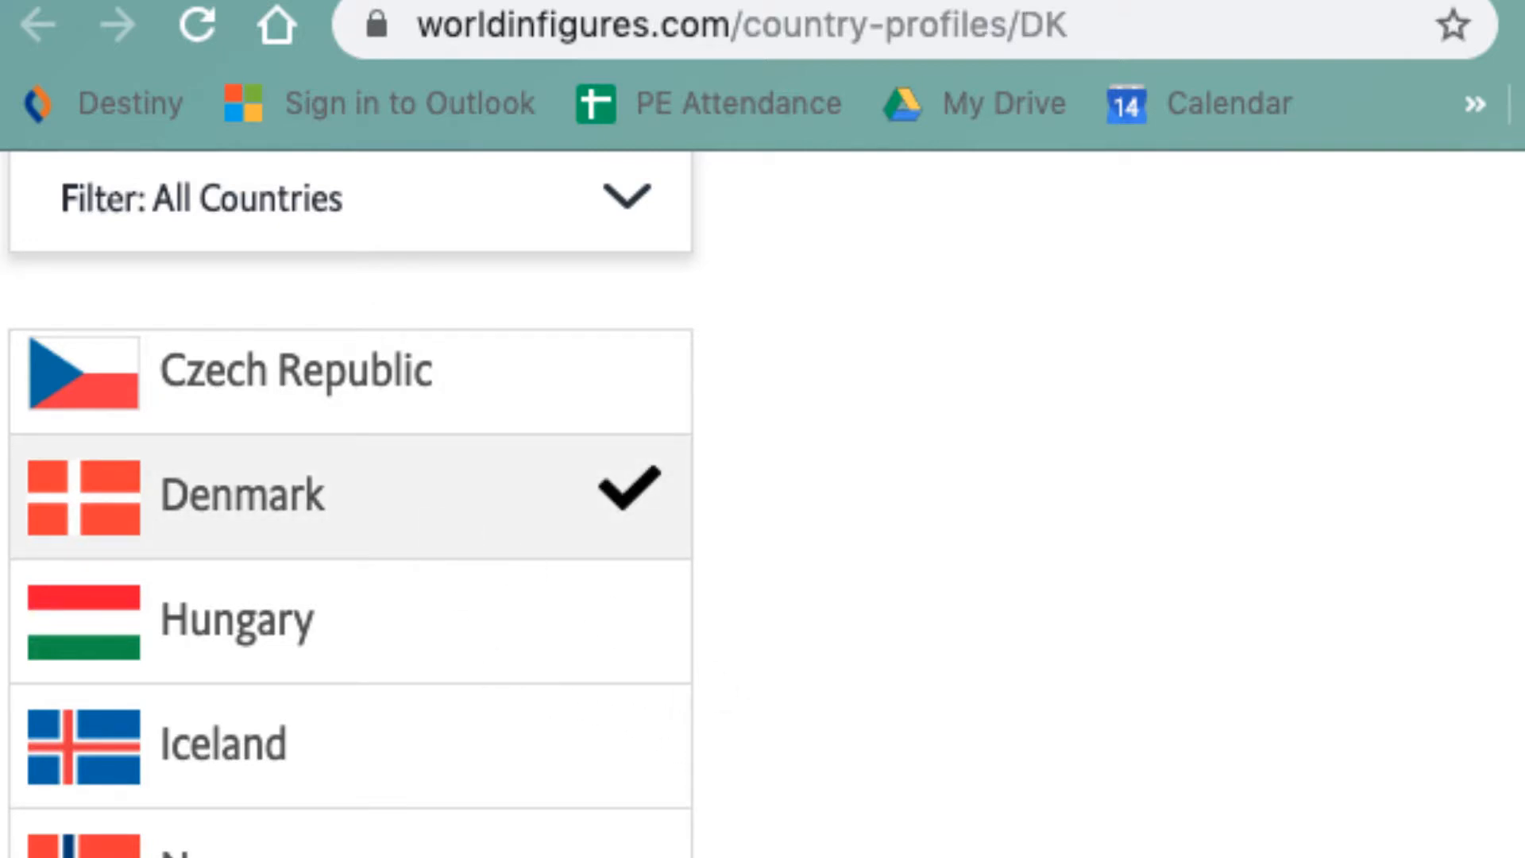
scroll(762, 503, "up", 5)
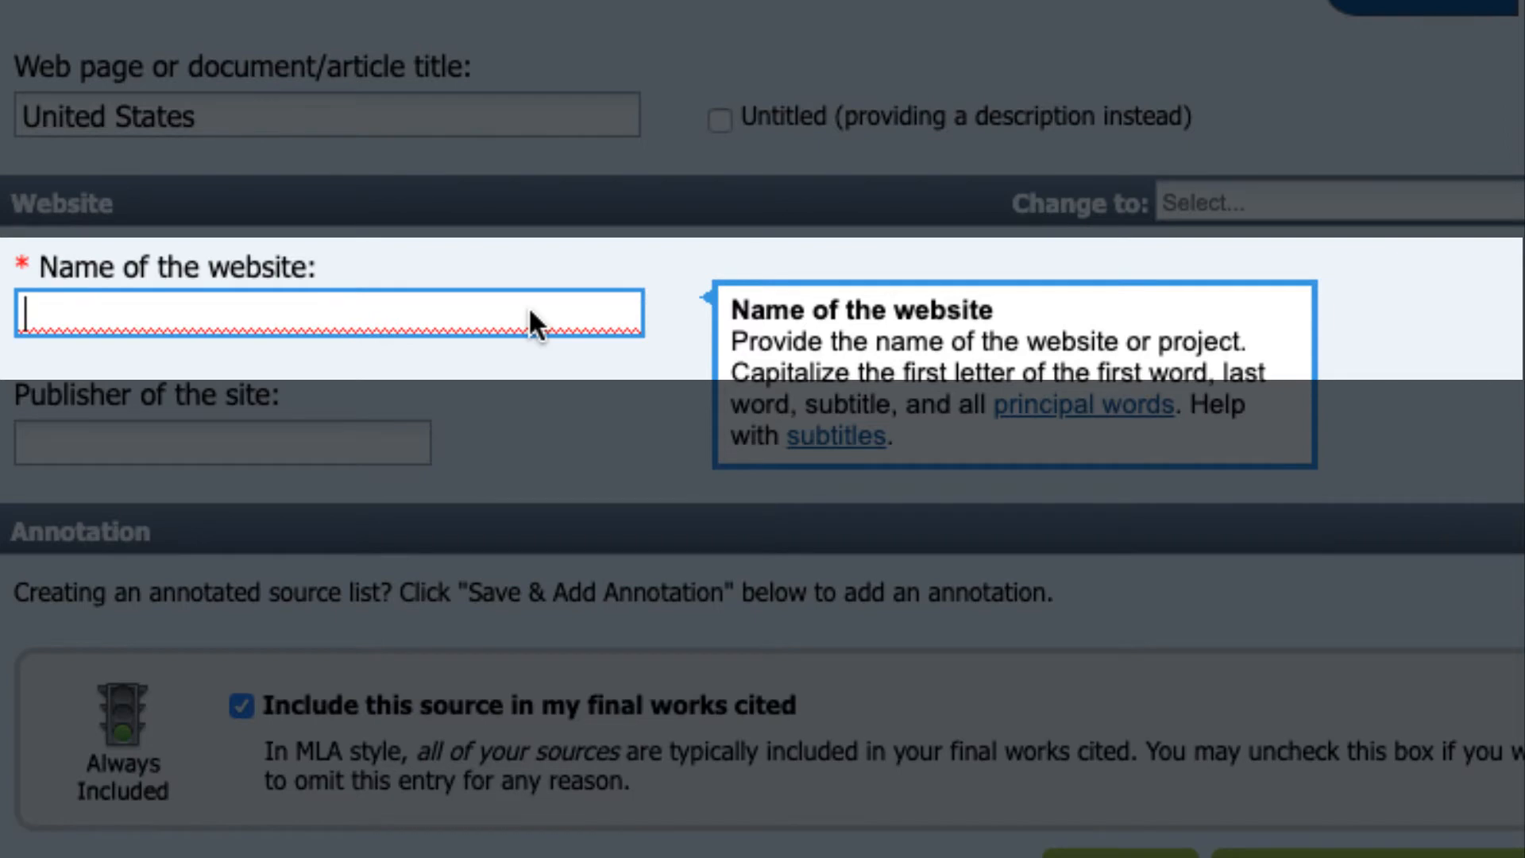
type("World in ")
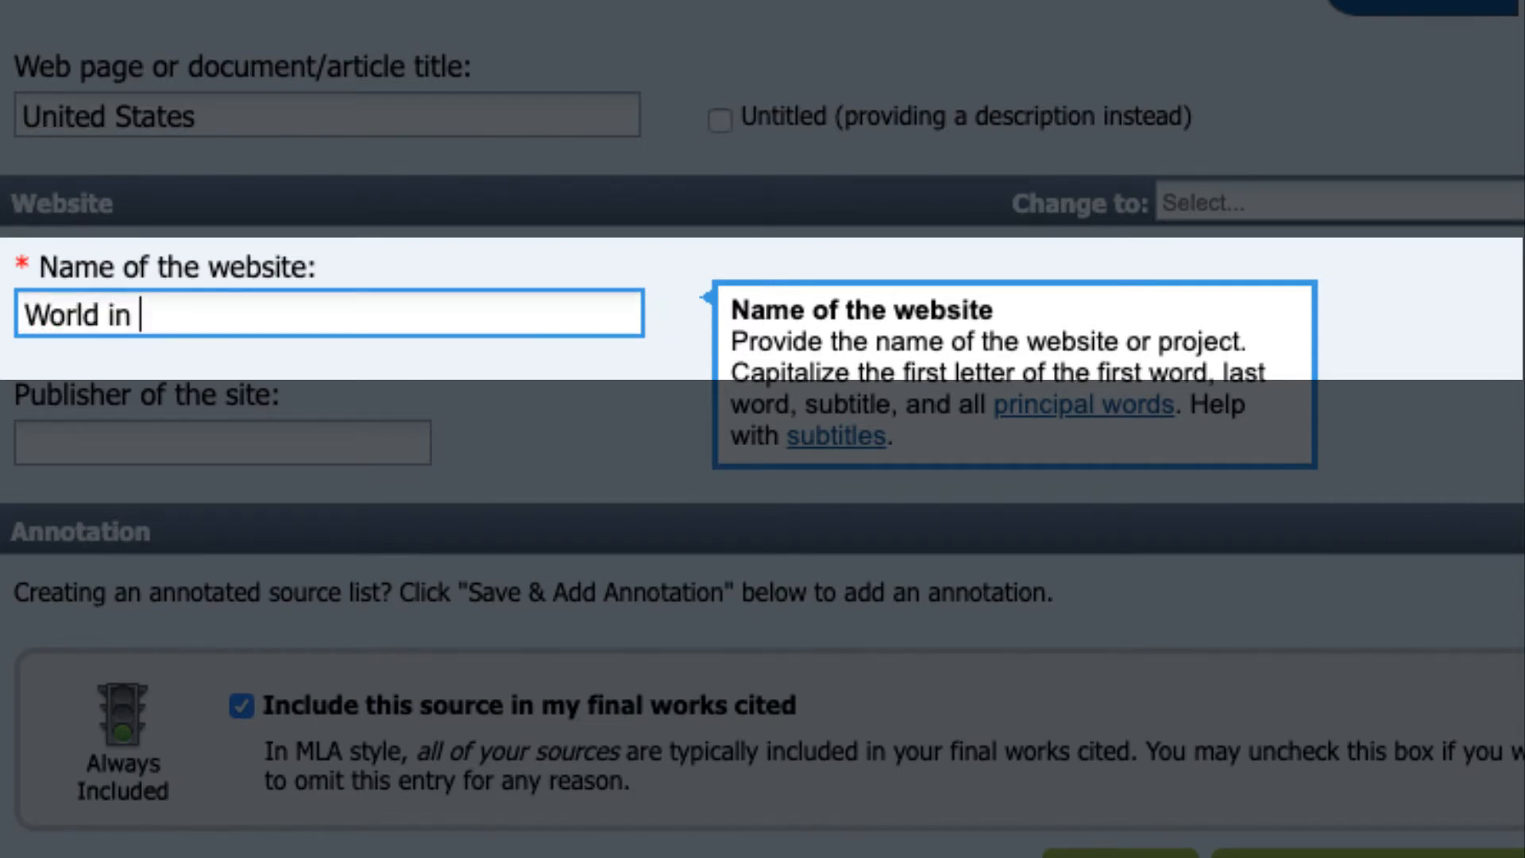
type("Figures")
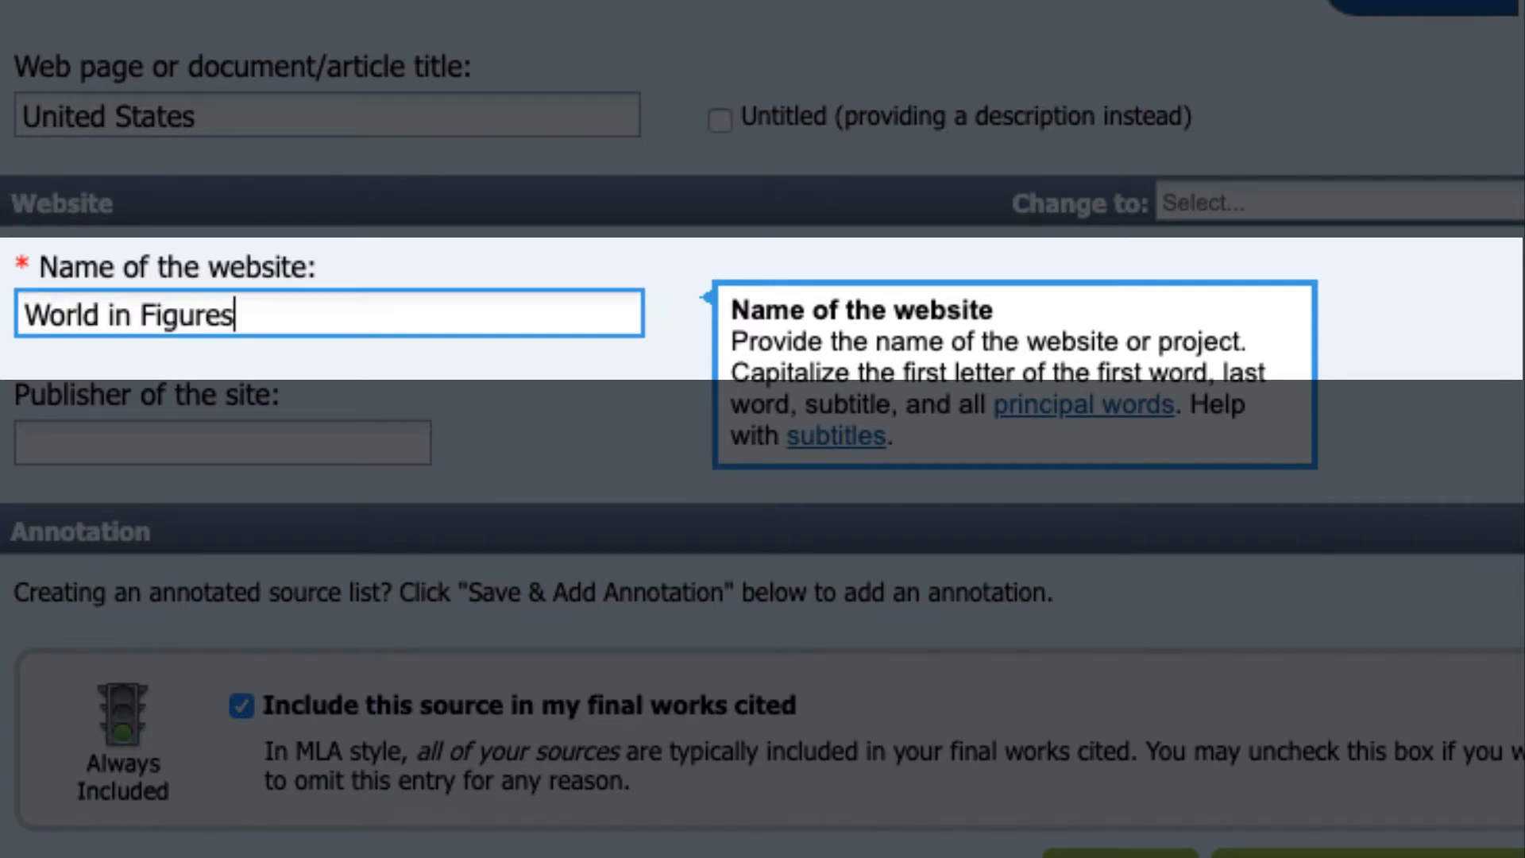
Step: Take the publisher from the source page's copyright statement and enter "The Economist Newspaper" as the publisher of the site
left_click(189, 450)
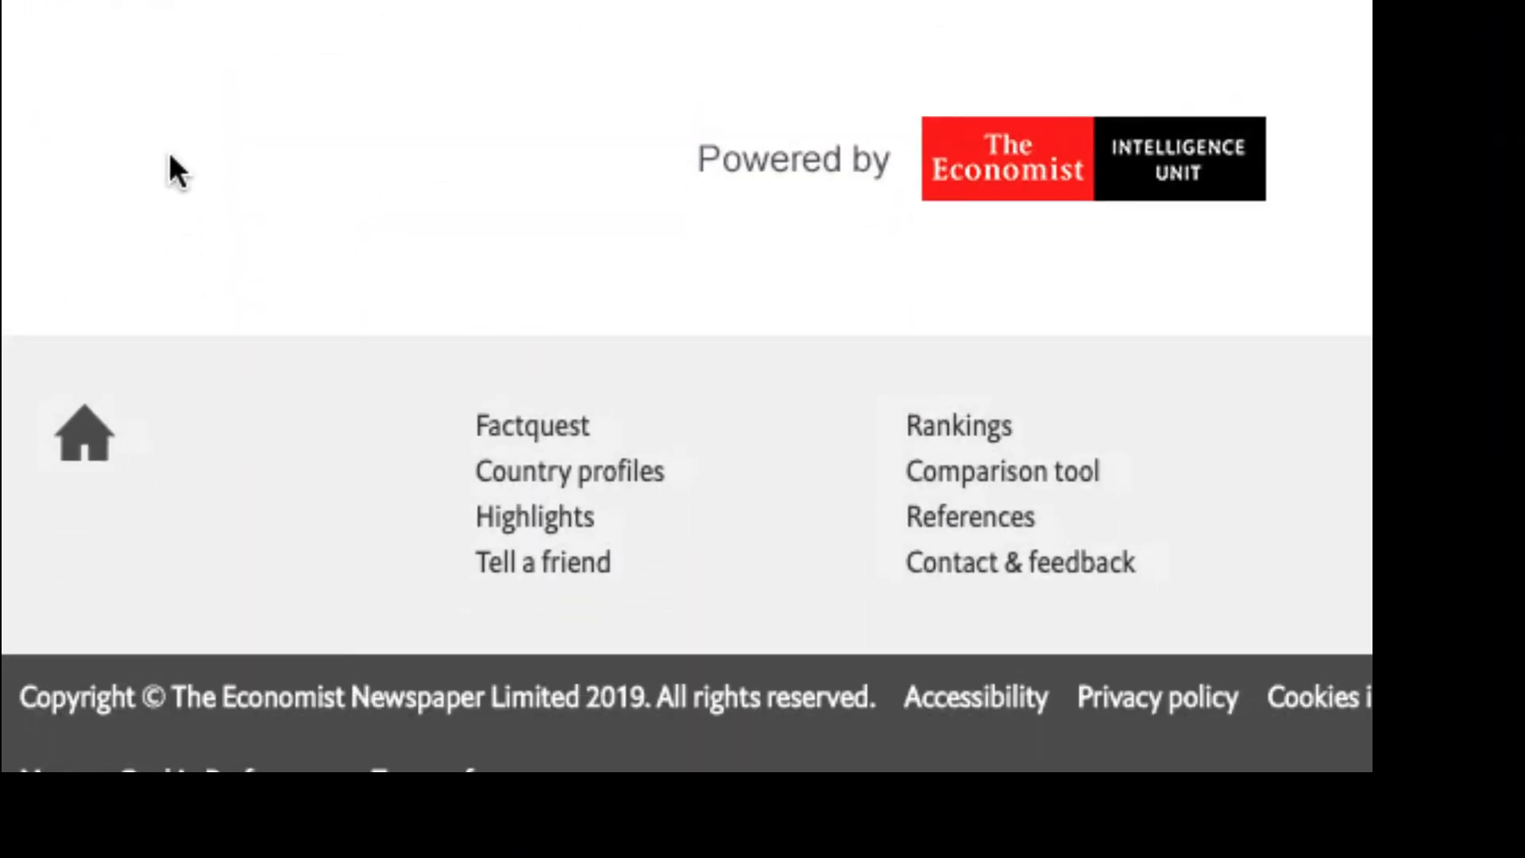
scroll(169, 151, "down", 1)
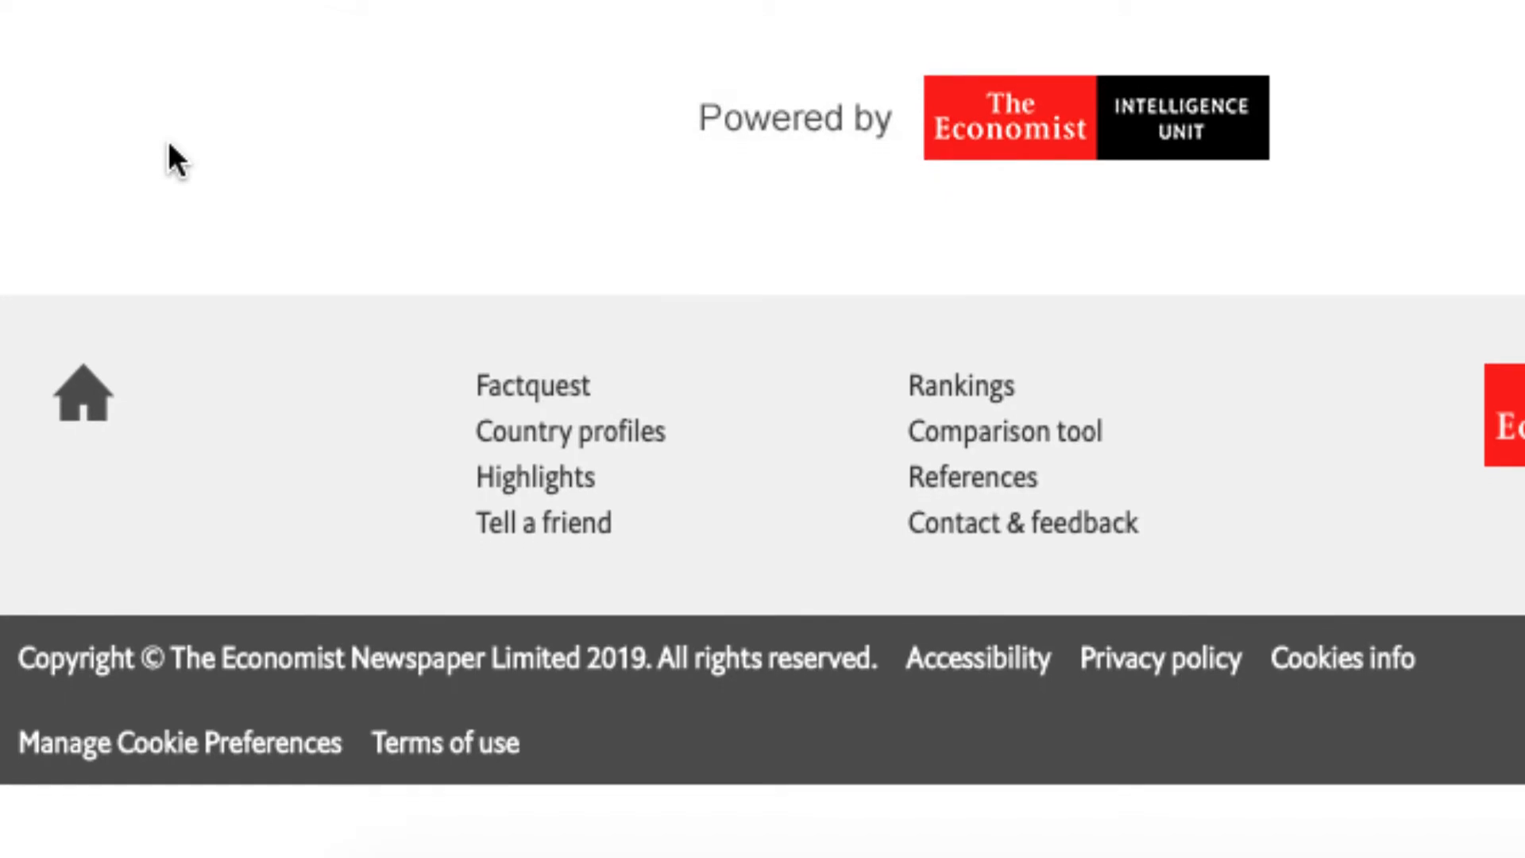
scroll(169, 140, "up", 2)
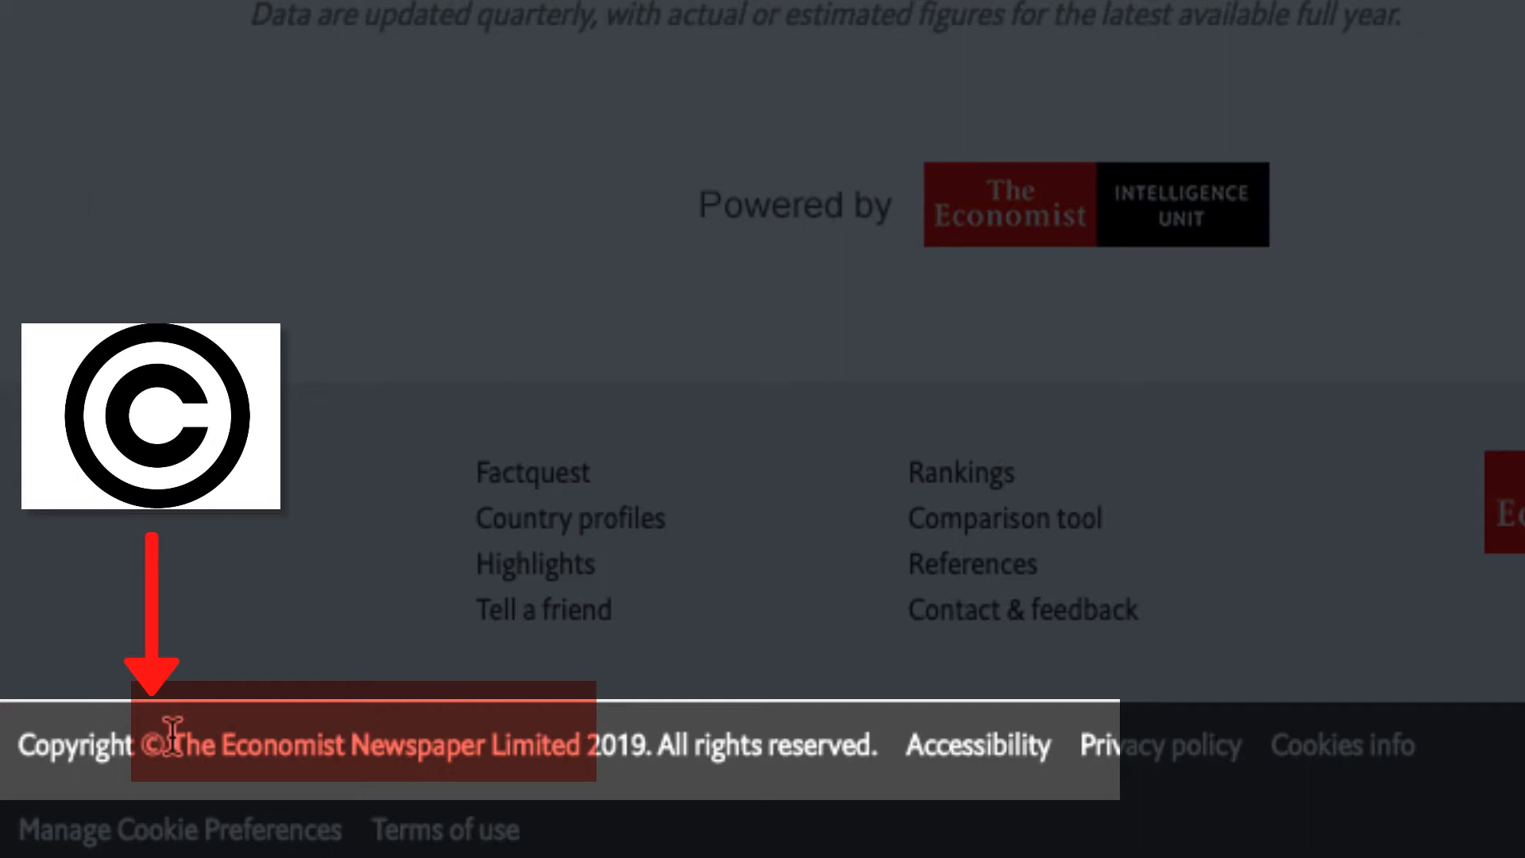
left_click_drag(171, 737, 483, 762)
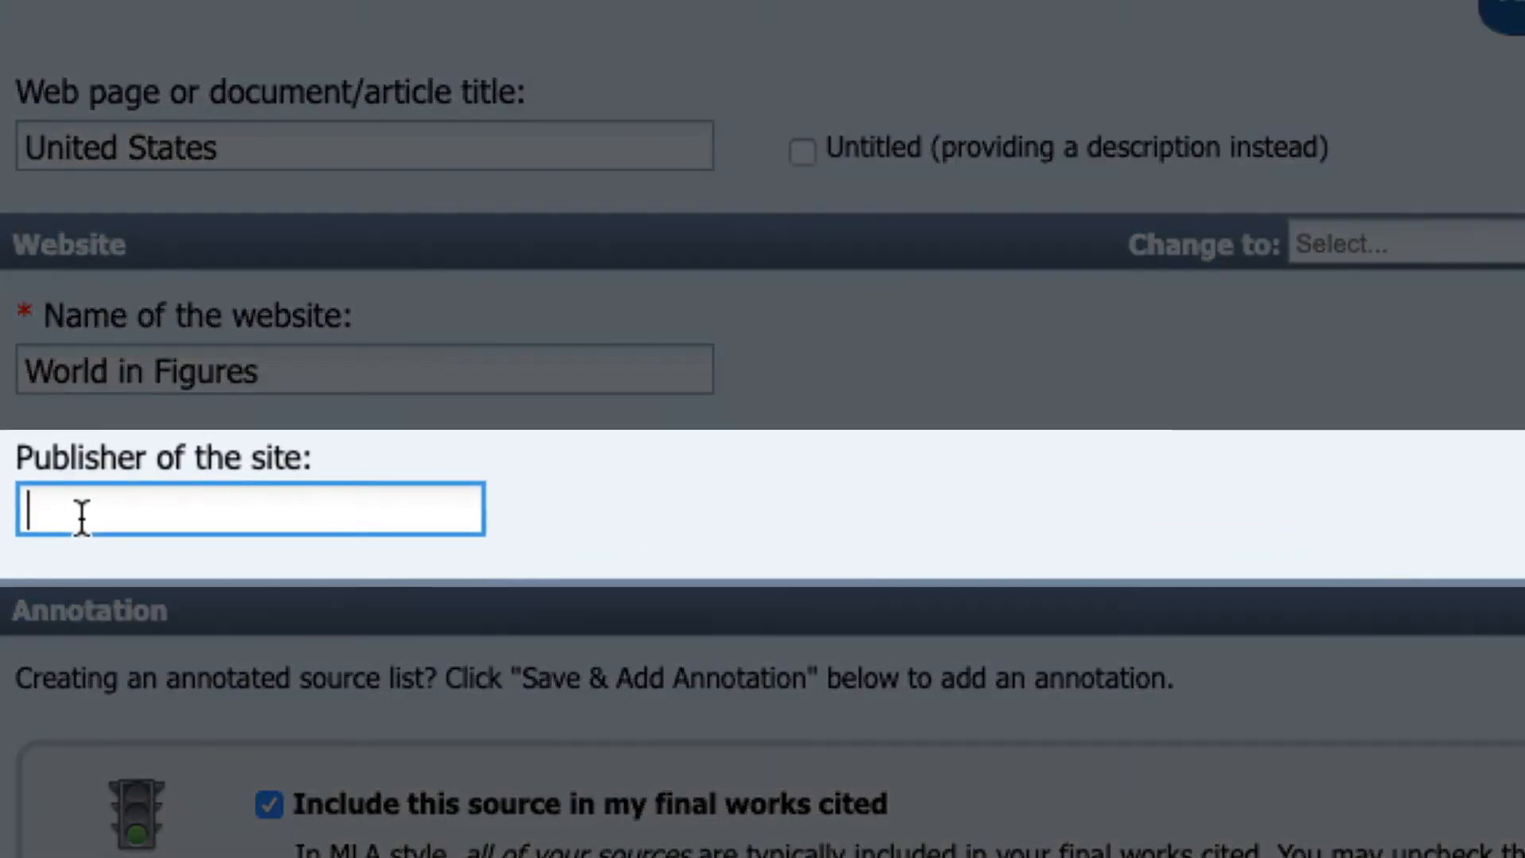
type("The Economist Newspaper")
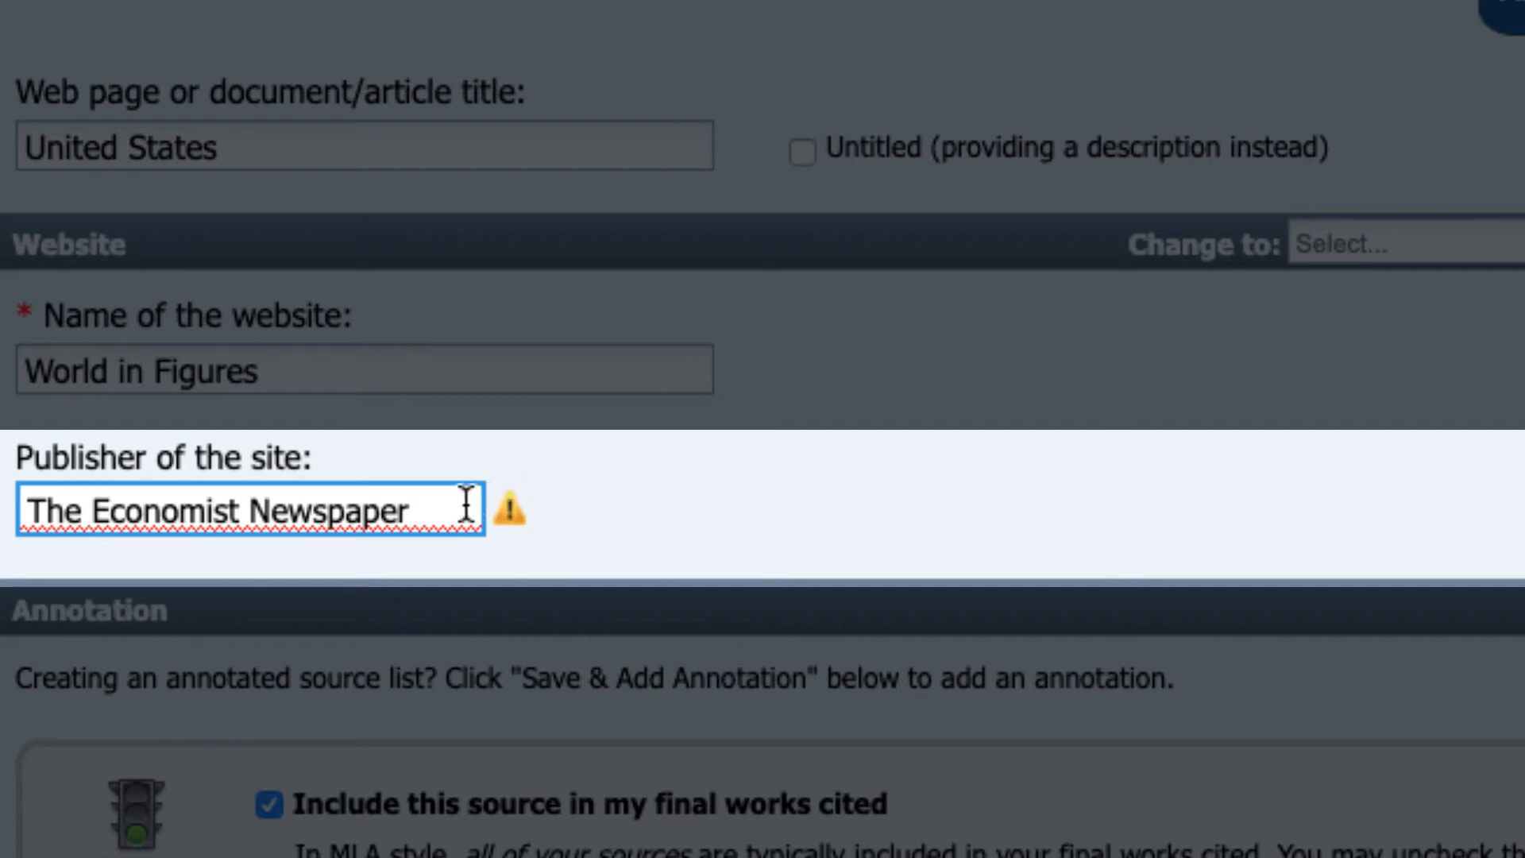
Step: Check the help notes for the publisher, website name and page title fields, and save the citation
mouse_move(522, 509)
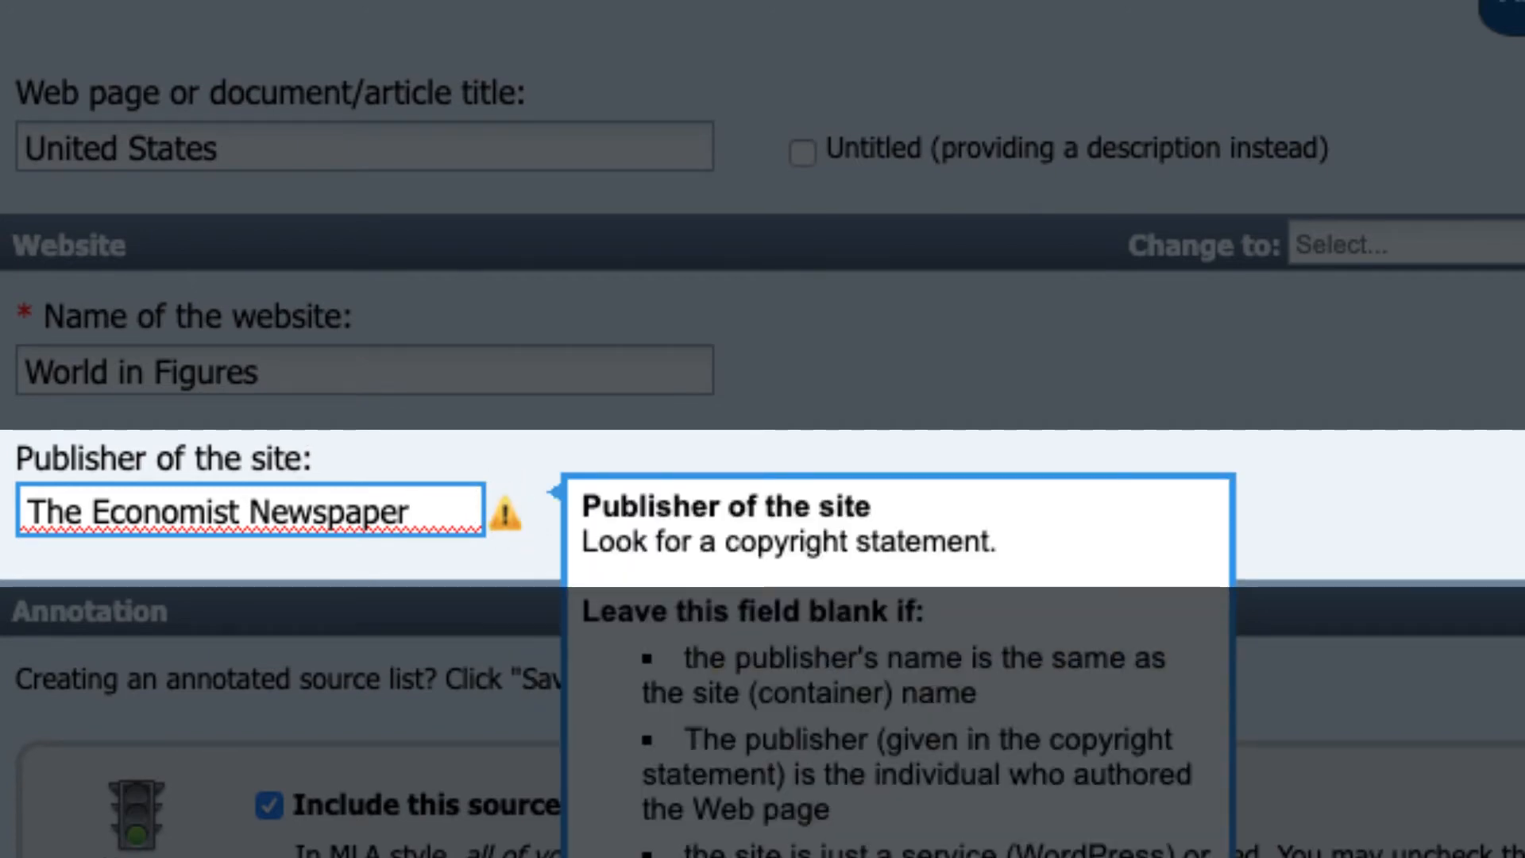
left_click(534, 359)
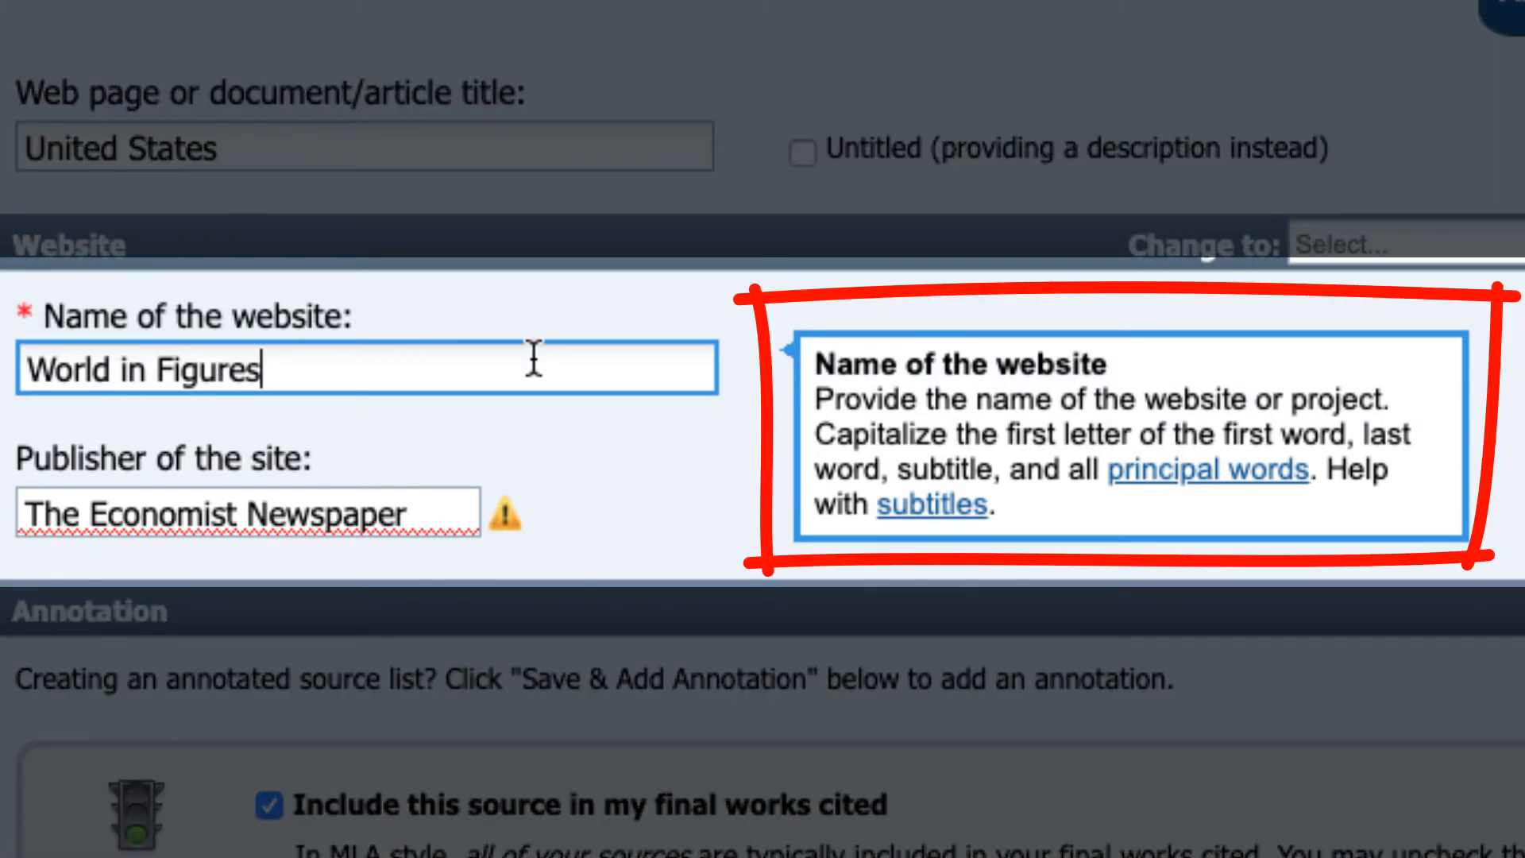
left_click(381, 130)
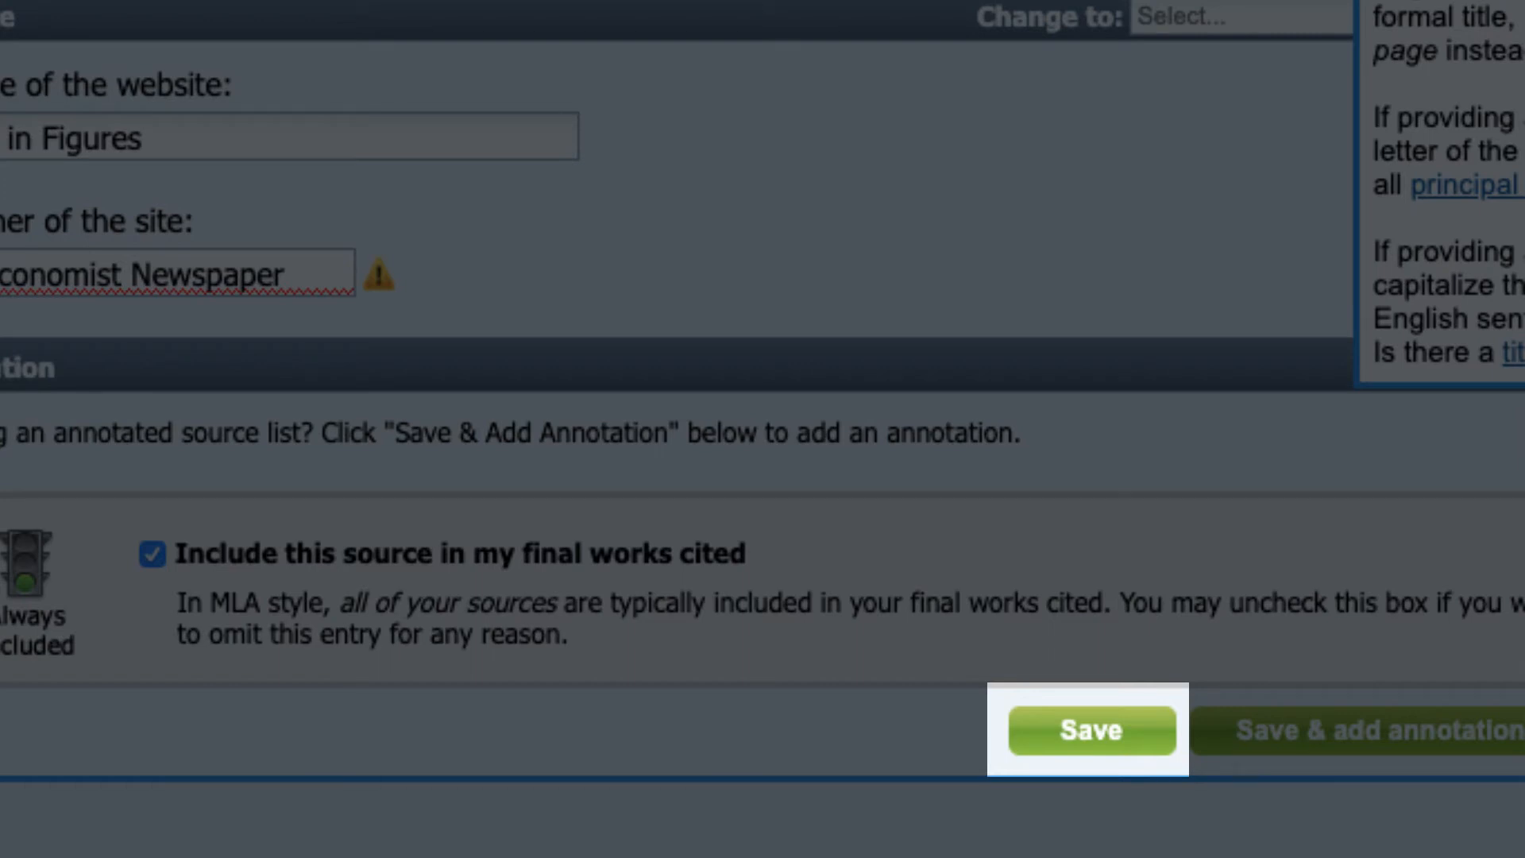
left_click(1065, 739)
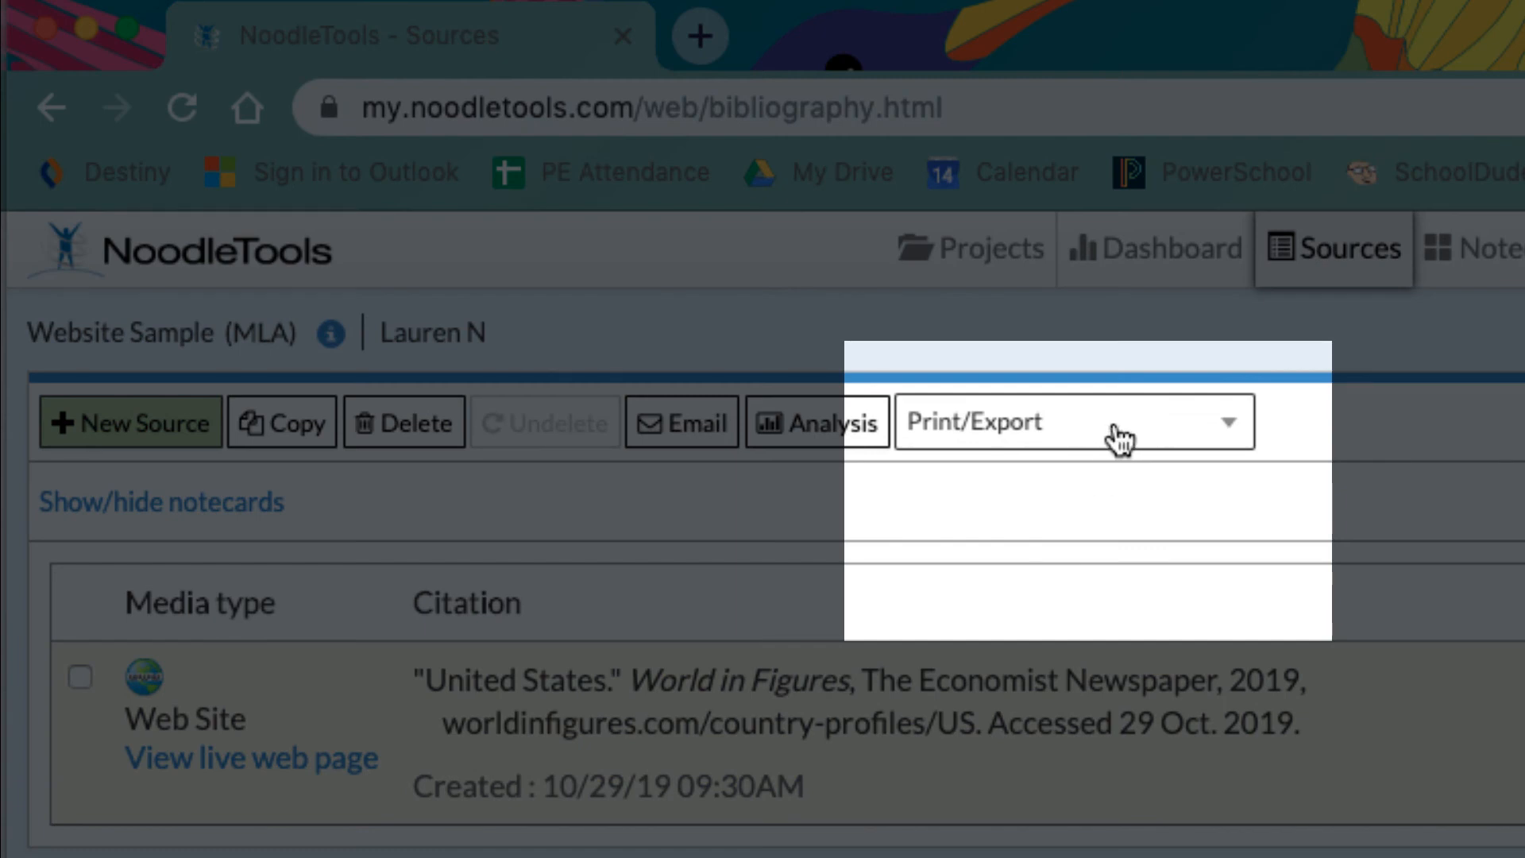
Step: Export the project's source list to Google Docs
left_click(1121, 439)
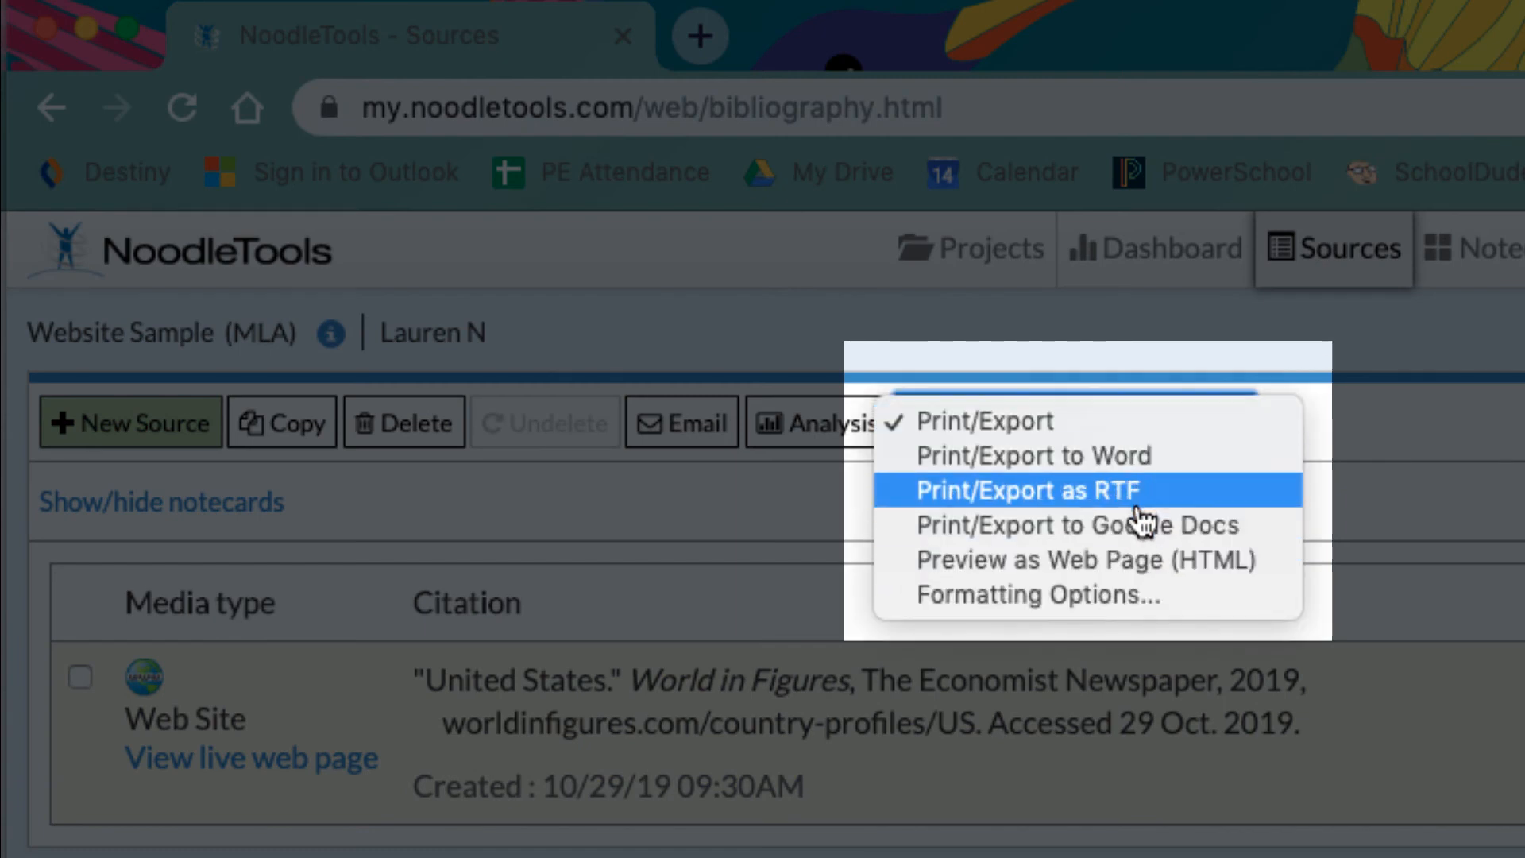
left_click(1147, 527)
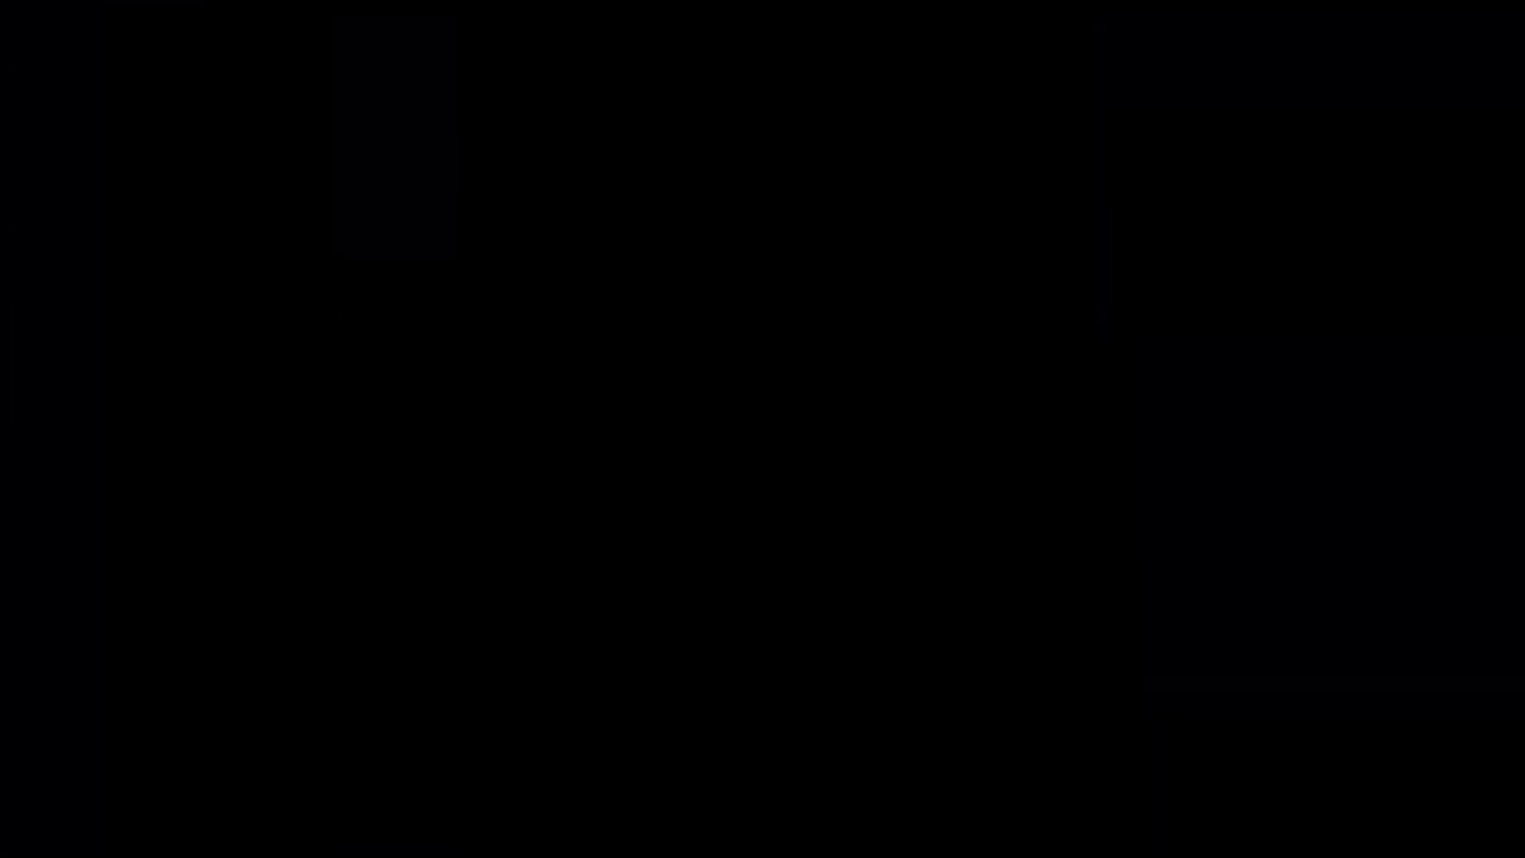